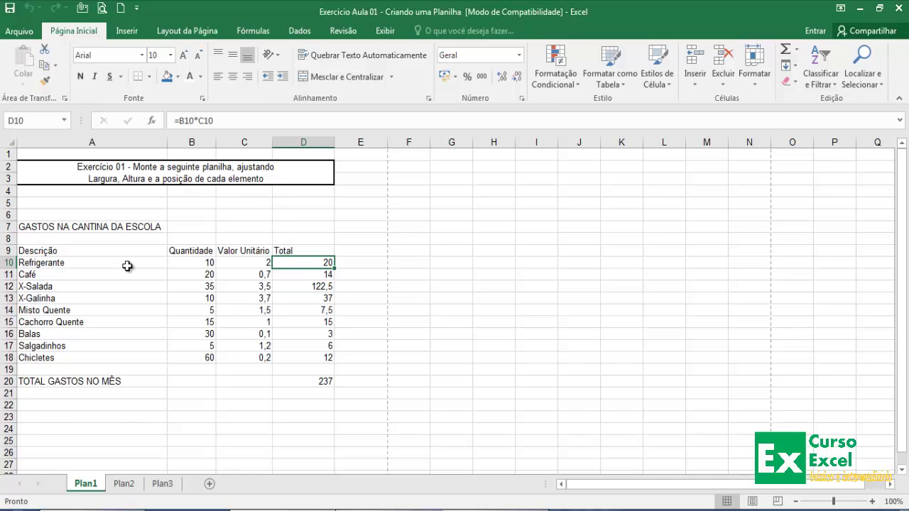
Set the font size of the title "GASTOS NA CANTINA DA ESCOLA" in A7 to 14.
{"action": "left_click", "coordinate": [87, 227]}
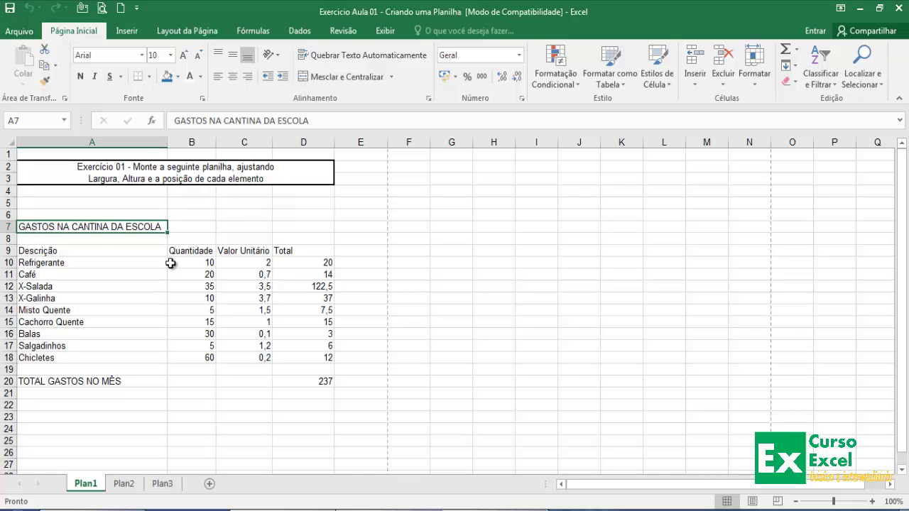
{"action": "left_click", "coordinate": [171, 57]}
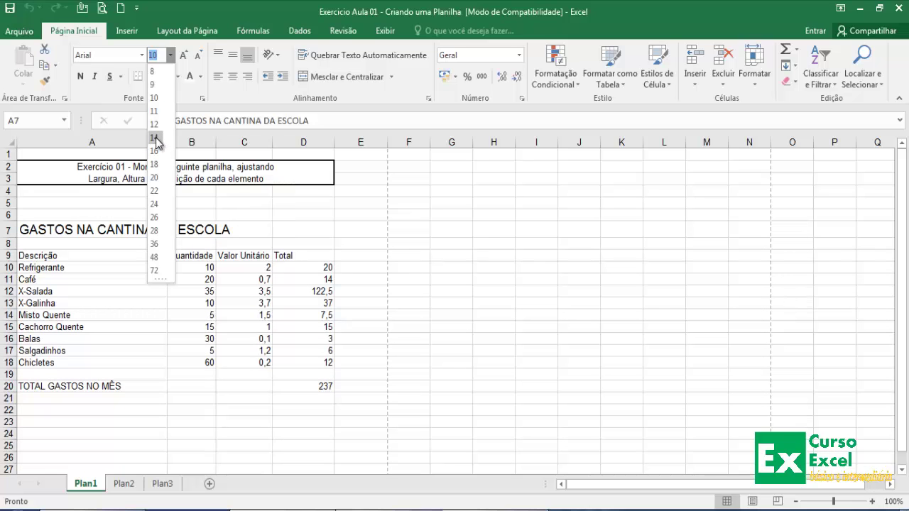
{"action": "left_click", "coordinate": [155, 138]}
{"action": "left_click", "coordinate": [135, 319]}
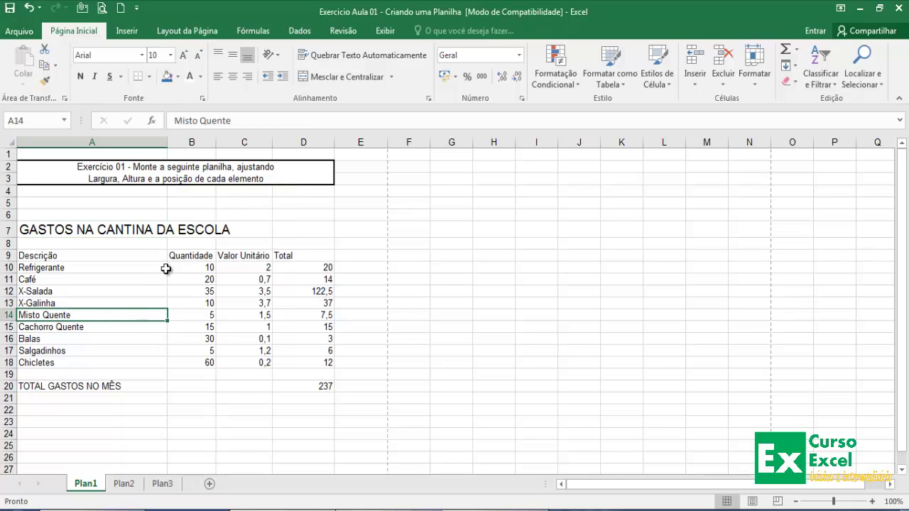
{"action": "left_click", "coordinate": [146, 233]}
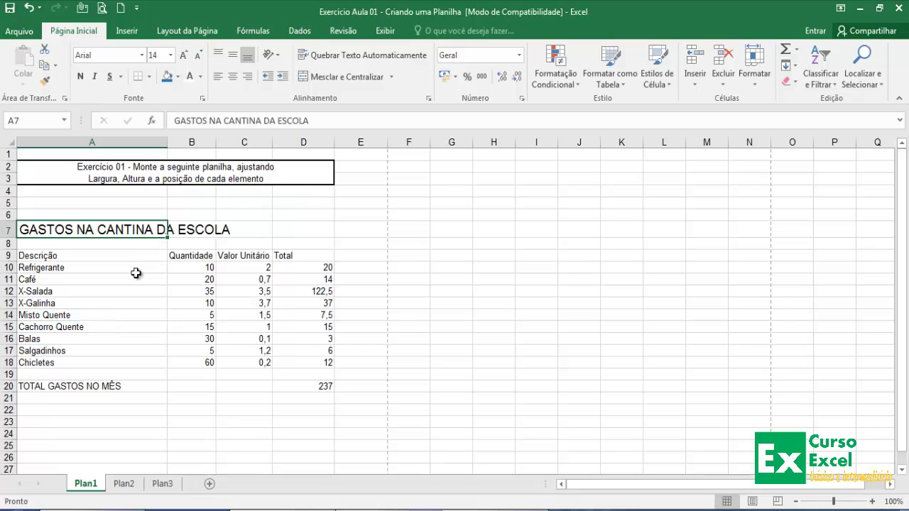
{"action": "left_click", "coordinate": [170, 56]}
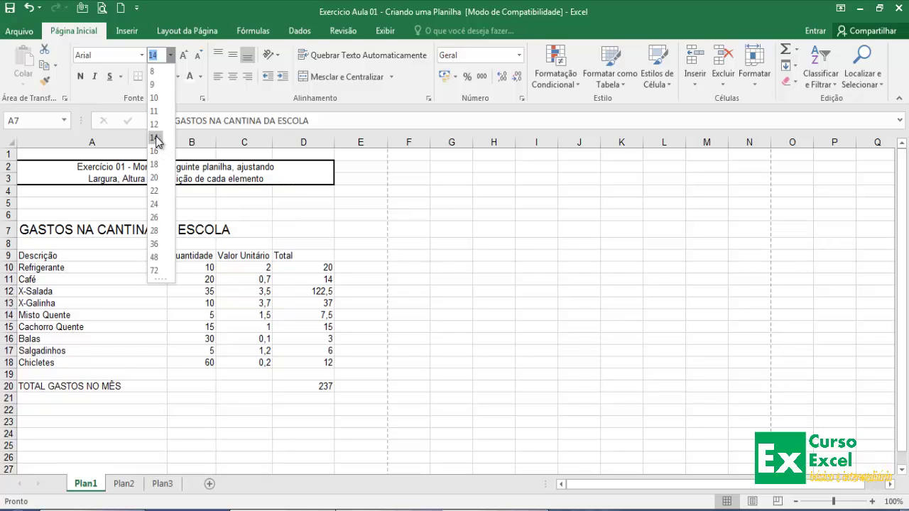
{"action": "left_click", "coordinate": [156, 138]}
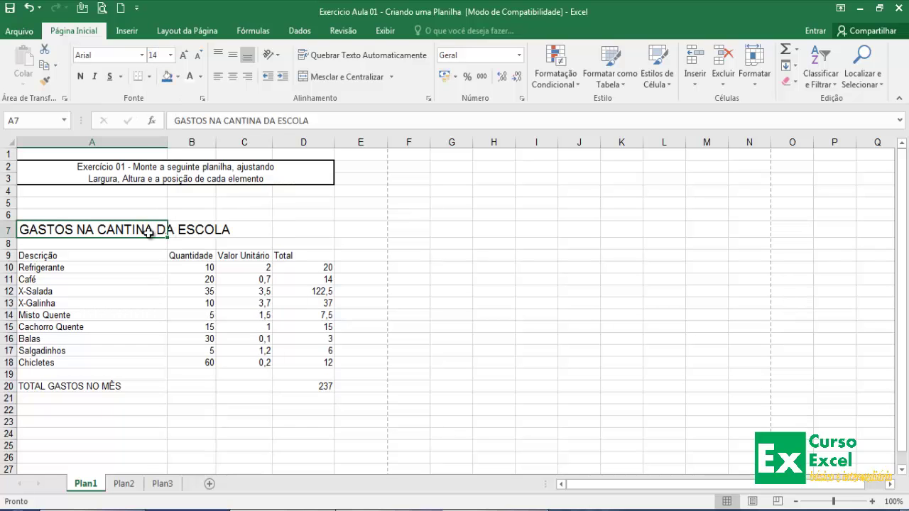
{"action": "left_click", "coordinate": [125, 347]}
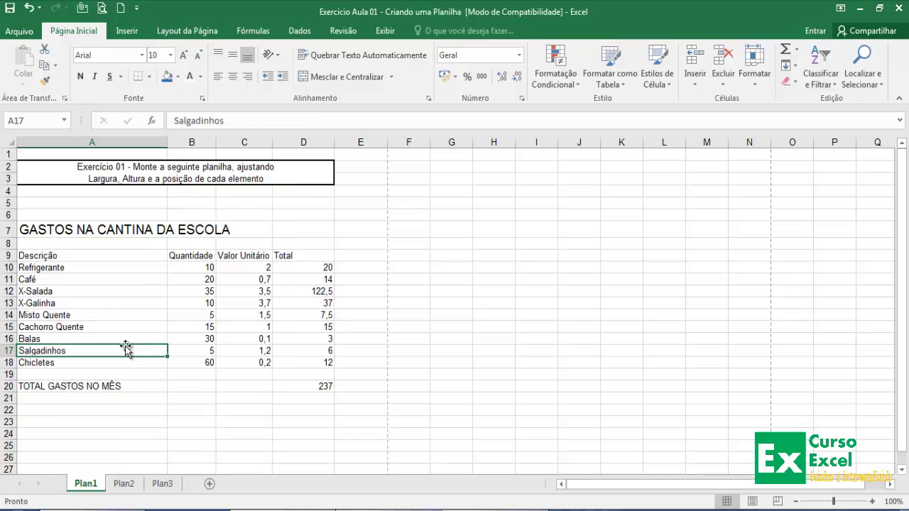
Set the font size of the description column, cells A9:A18, to 11.
{"action": "left_click", "coordinate": [104, 259]}
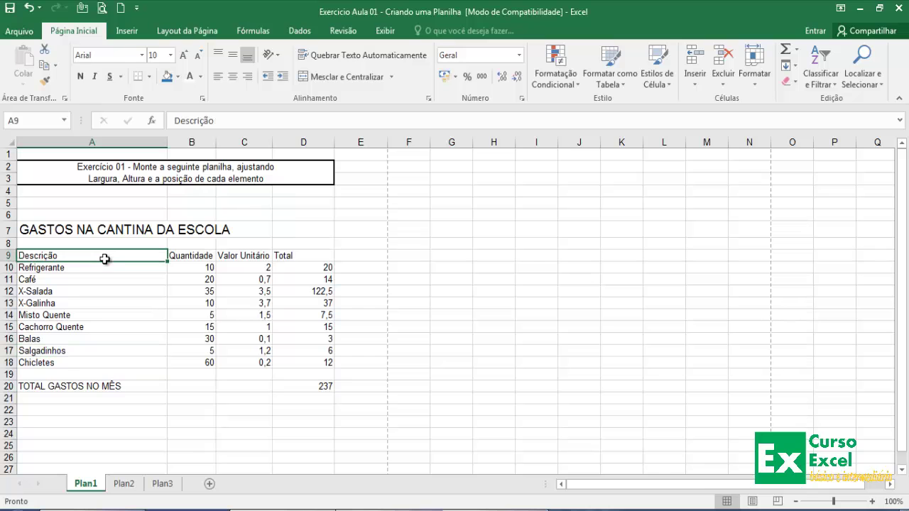
{"action": "left_click_drag", "start_coordinate": [104, 260], "coordinate": [106, 362]}
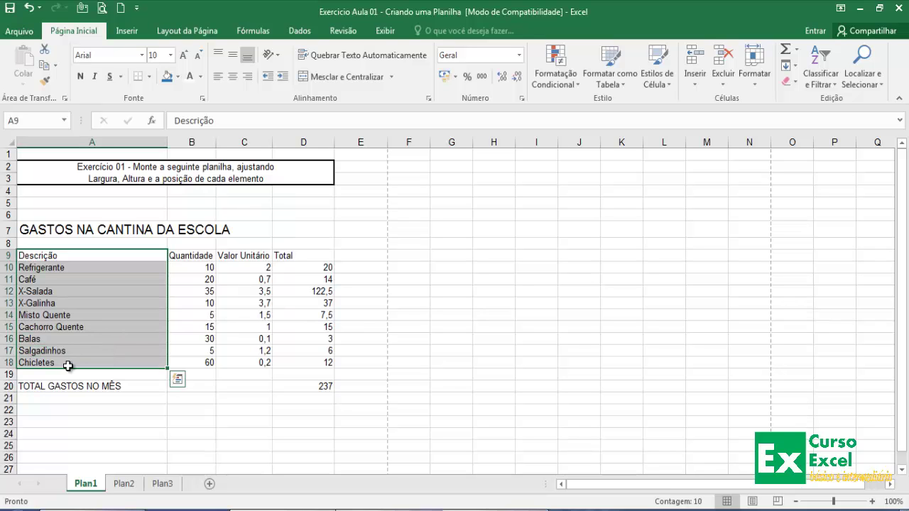
{"action": "left_click", "coordinate": [170, 56]}
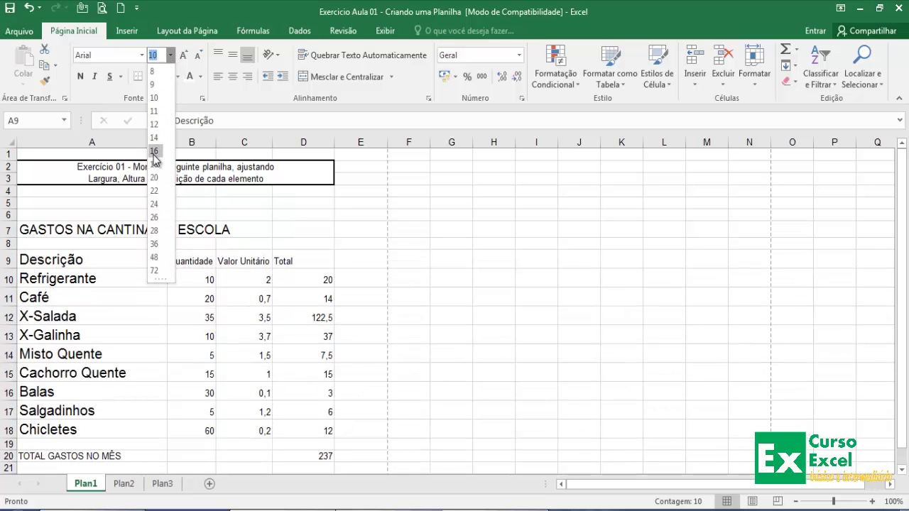
{"action": "left_click", "coordinate": [160, 111]}
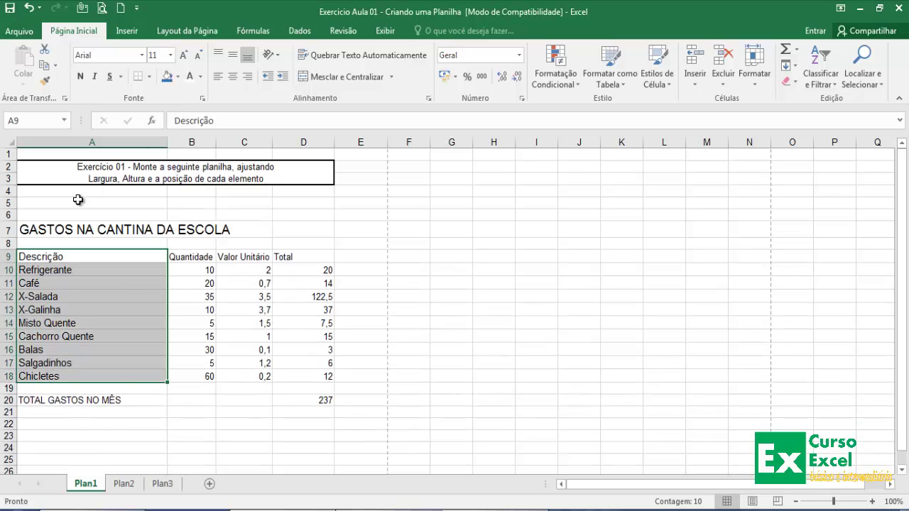
{"action": "left_click", "coordinate": [78, 226]}
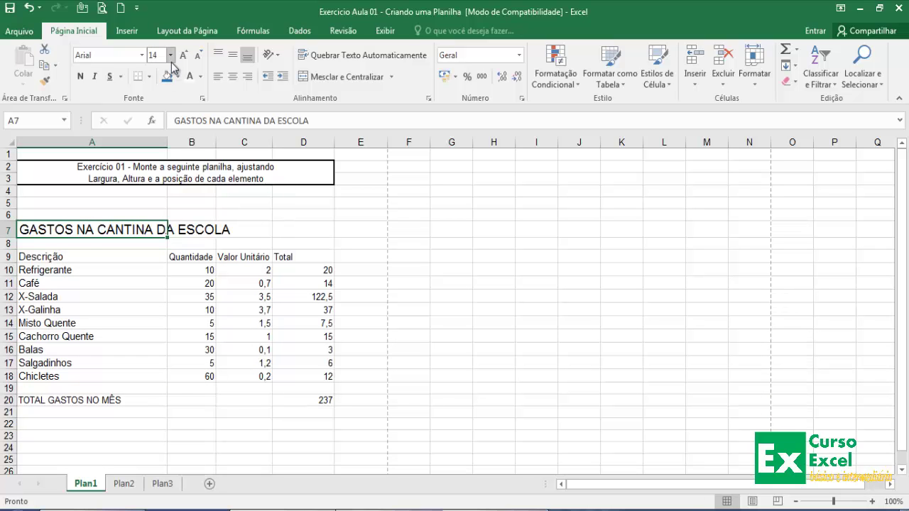
{"action": "left_click_drag", "start_coordinate": [66, 256], "coordinate": [104, 258]}
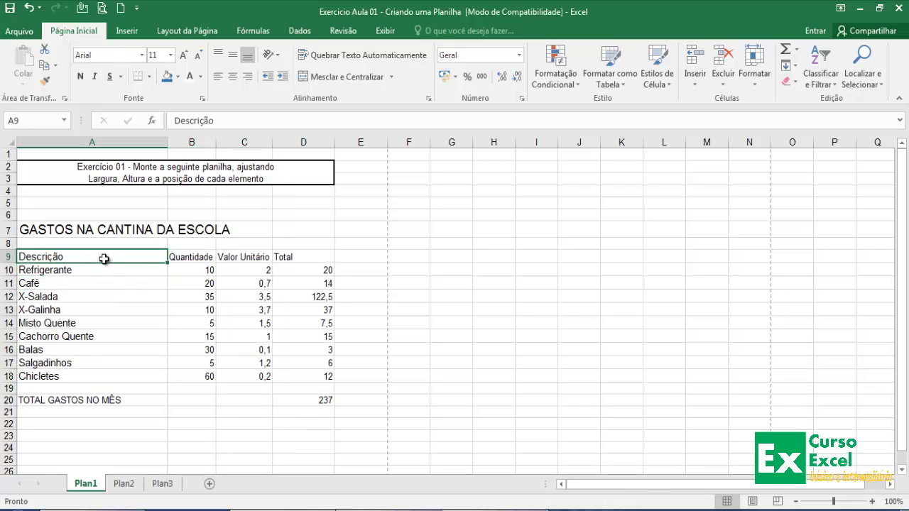
{"action": "left_click", "coordinate": [171, 54]}
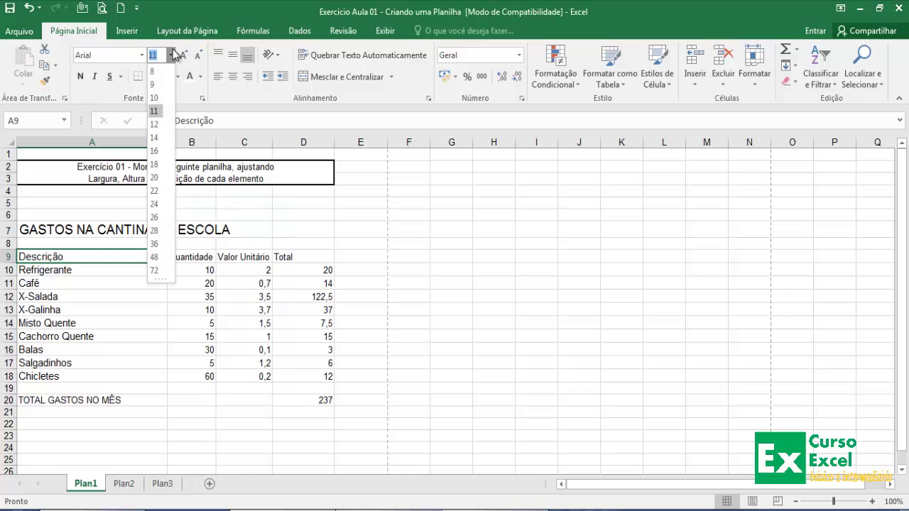
{"action": "left_click", "coordinate": [174, 55]}
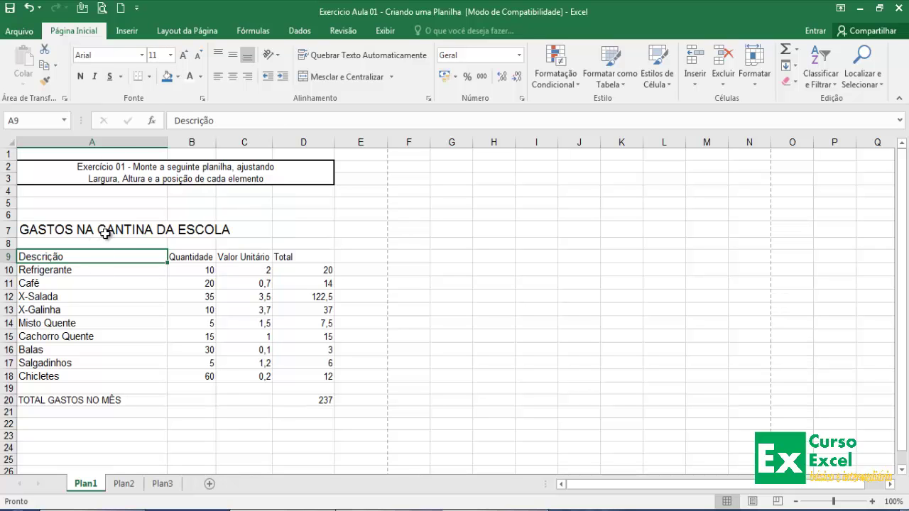
{"action": "left_click", "coordinate": [106, 294]}
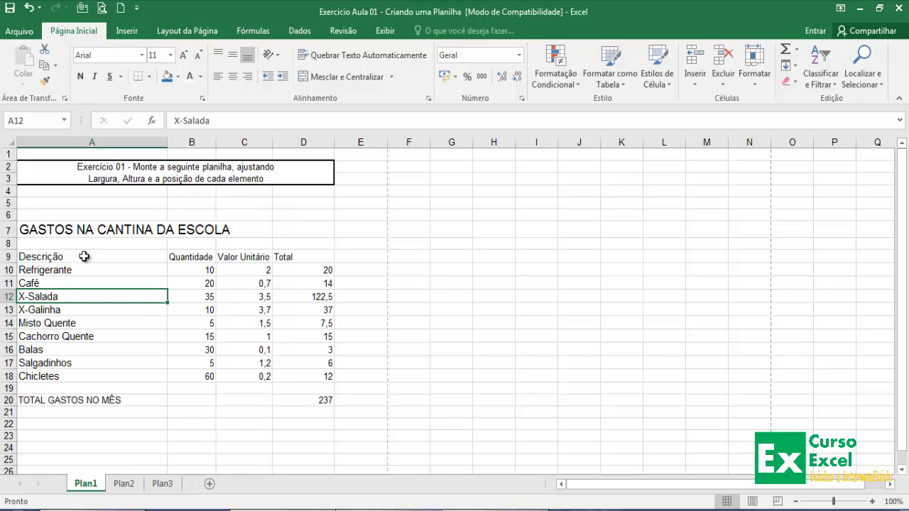
Set the font size of the whole expense table, cells A9:D18, to 12.
{"action": "left_click_drag", "start_coordinate": [84, 256], "coordinate": [230, 379]}
{"action": "left_click_drag", "start_coordinate": [286, 378], "coordinate": [297, 379]}
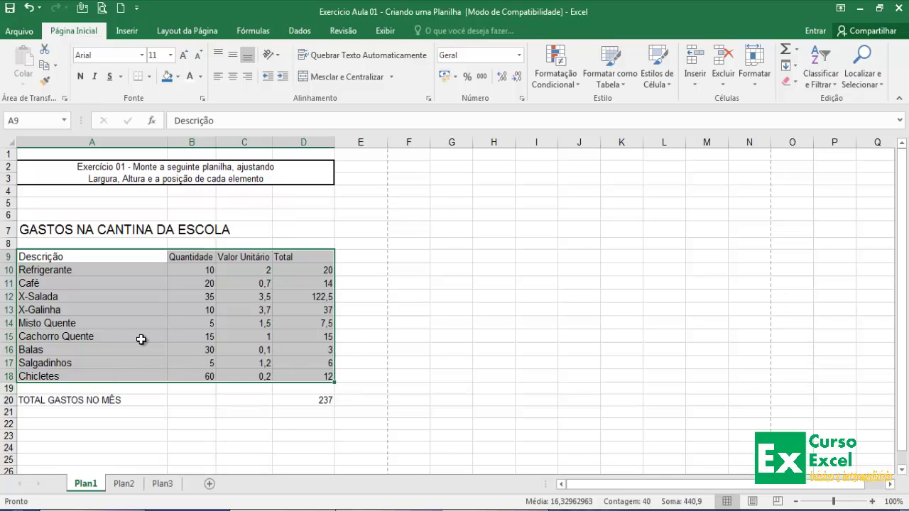
{"action": "left_click", "coordinate": [171, 55]}
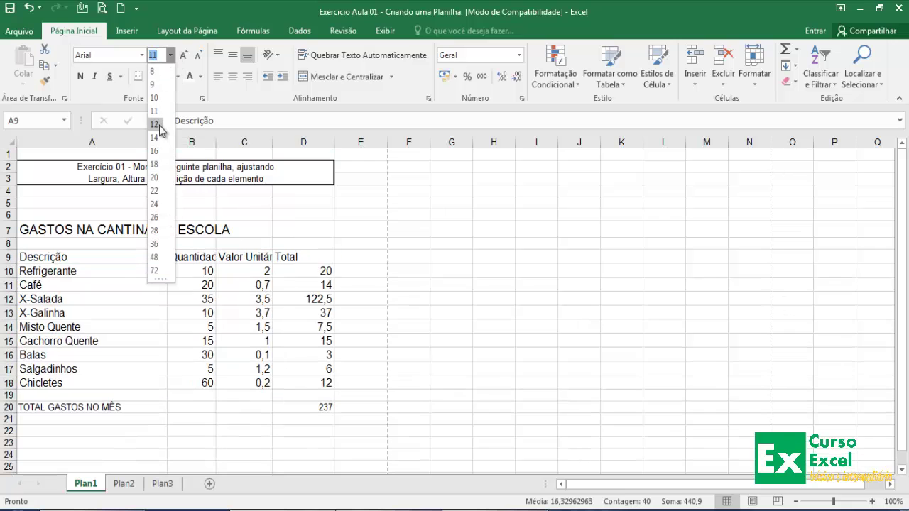
{"action": "left_click", "coordinate": [160, 125]}
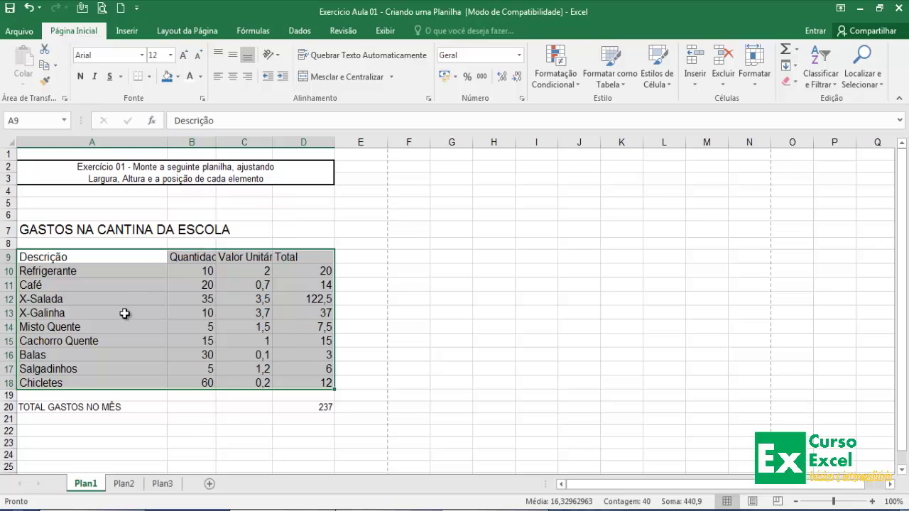
AutoFit columns B and C to their contents and widen column D slightly.
{"action": "left_click", "coordinate": [196, 253]}
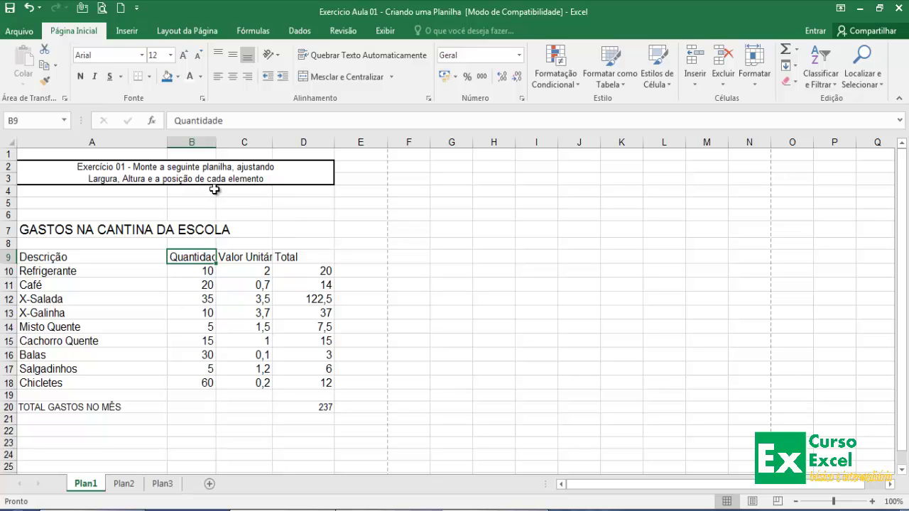
{"action": "double_click", "coordinate": [215, 142]}
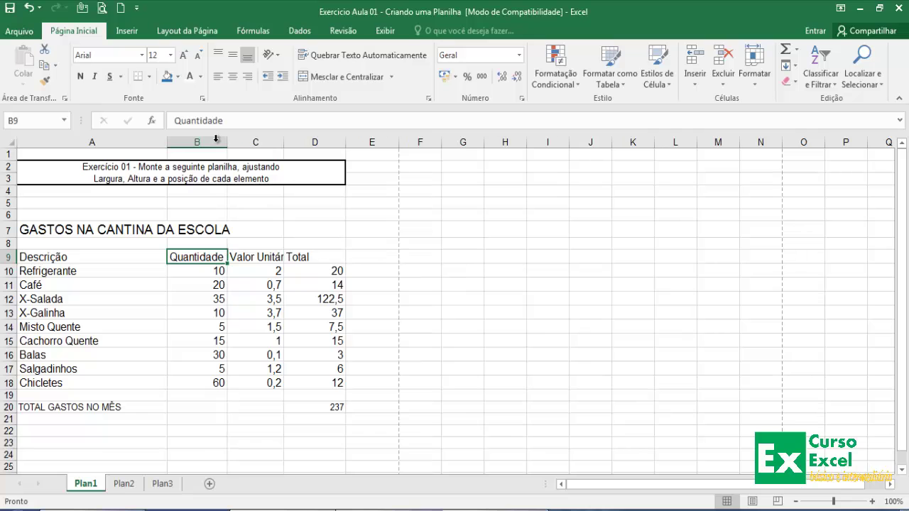
{"action": "double_click", "coordinate": [283, 142]}
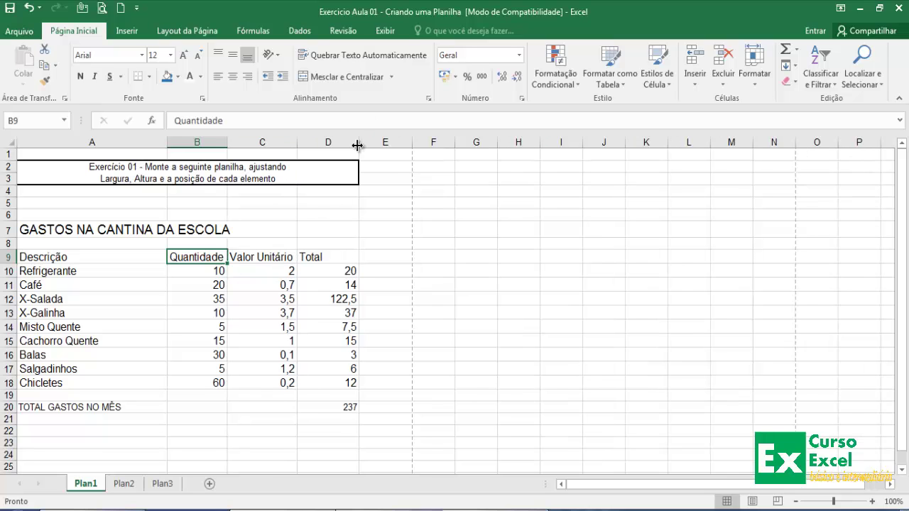
{"action": "mouse_move", "coordinate": [360, 142]}
{"action": "left_mouse_down"}
{"action": "mouse_move", "coordinate": [333, 142]}
{"action": "mouse_move", "coordinate": [363, 144]}
{"action": "left_mouse_up"}
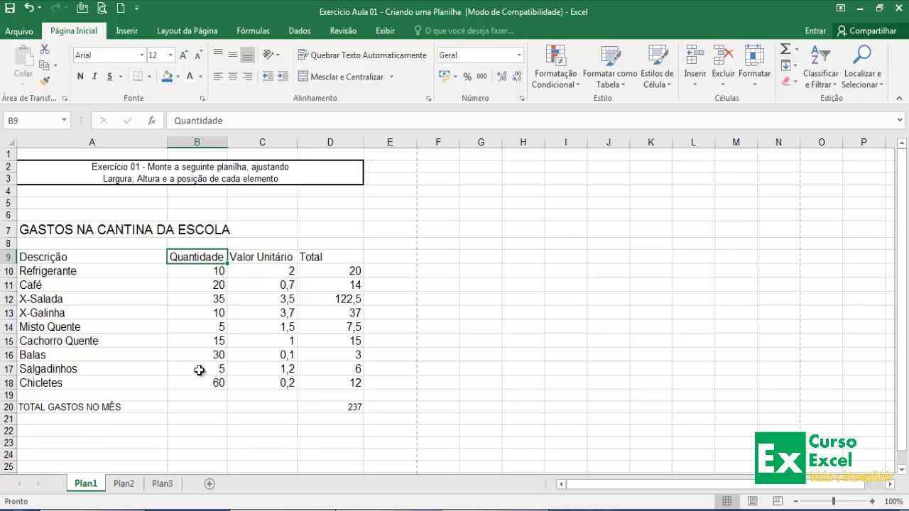
Format the "TOTAL GASTOS NO MÊS" row, cells A20:D20, with font size 12 and bold.
{"action": "left_click", "coordinate": [98, 408]}
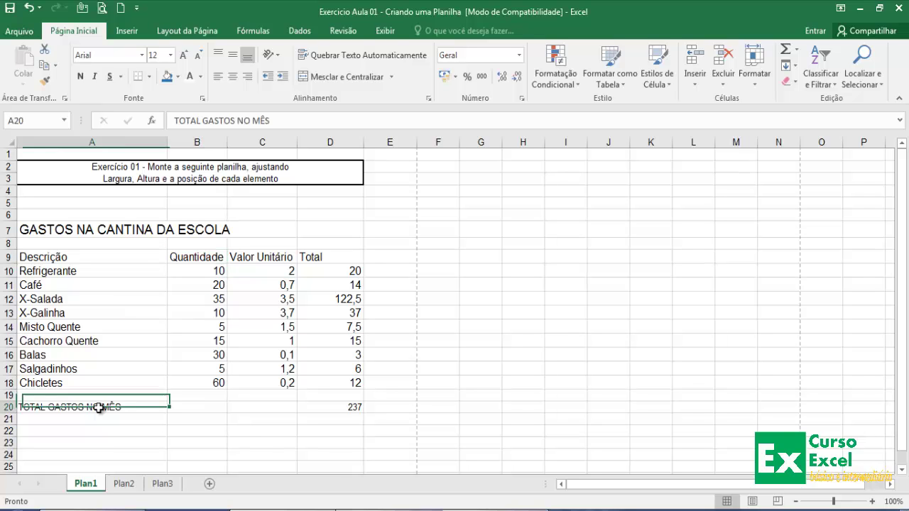
{"action": "left_click_drag", "start_coordinate": [99, 408], "coordinate": [346, 408]}
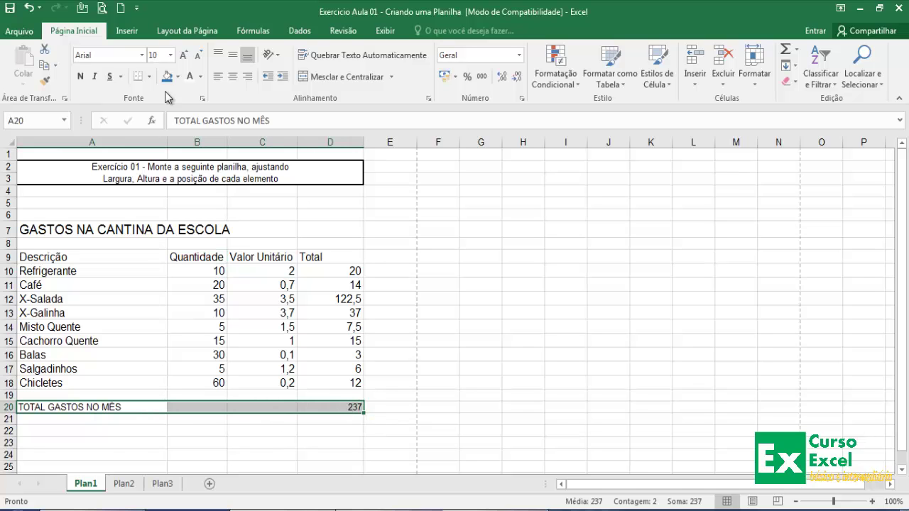
{"action": "left_click", "coordinate": [171, 54]}
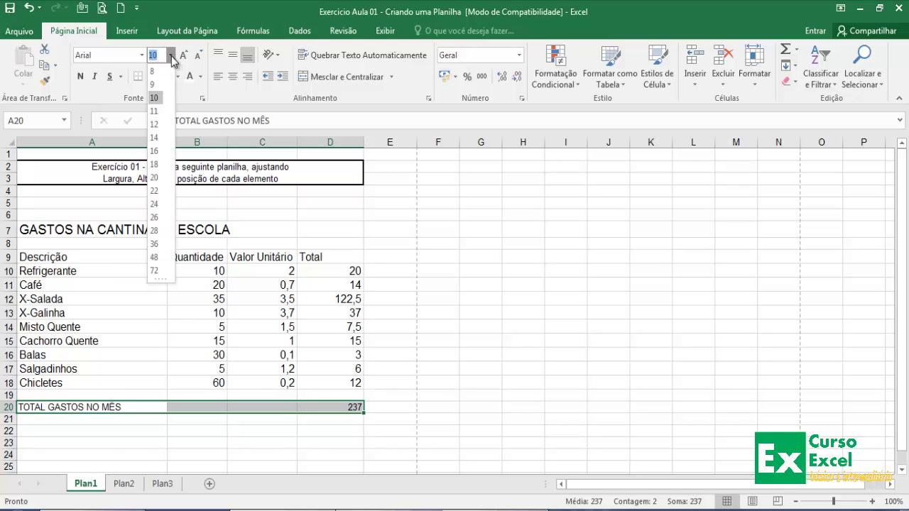
{"action": "left_click", "coordinate": [156, 127]}
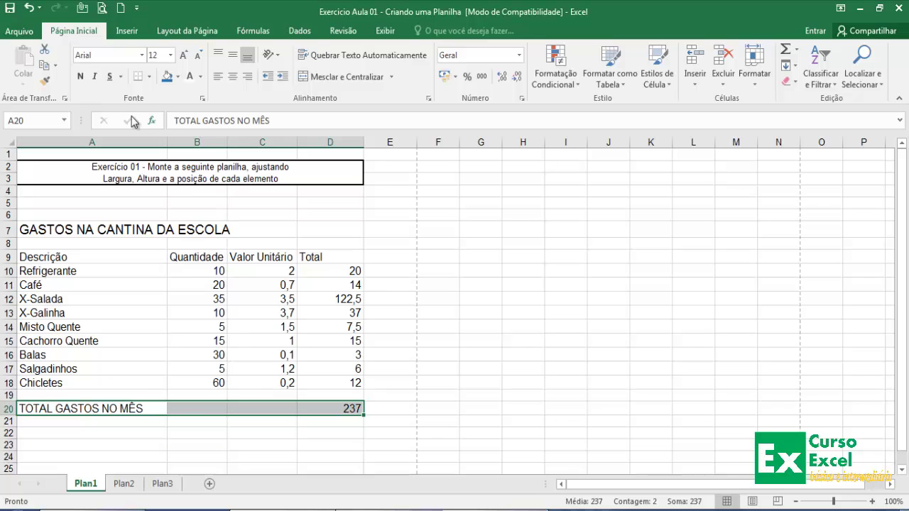
{"action": "left_click", "coordinate": [81, 80]}
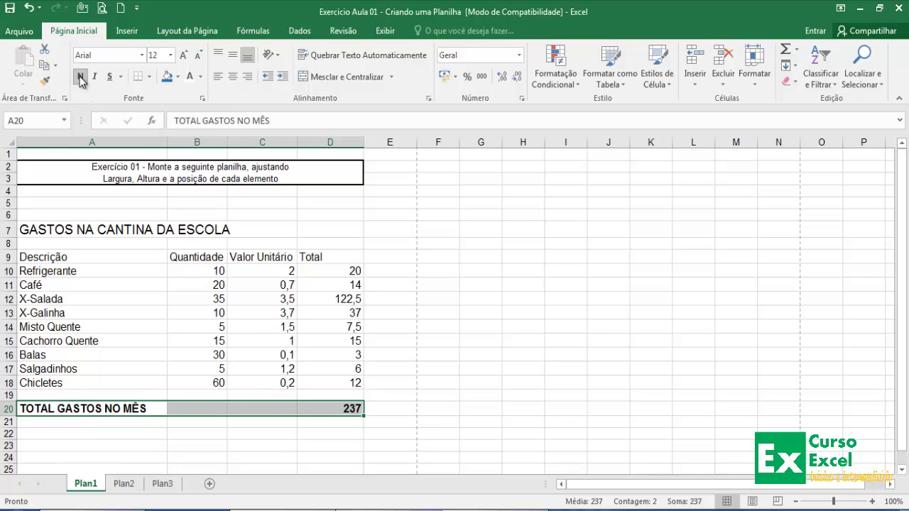
{"action": "left_click", "coordinate": [102, 367]}
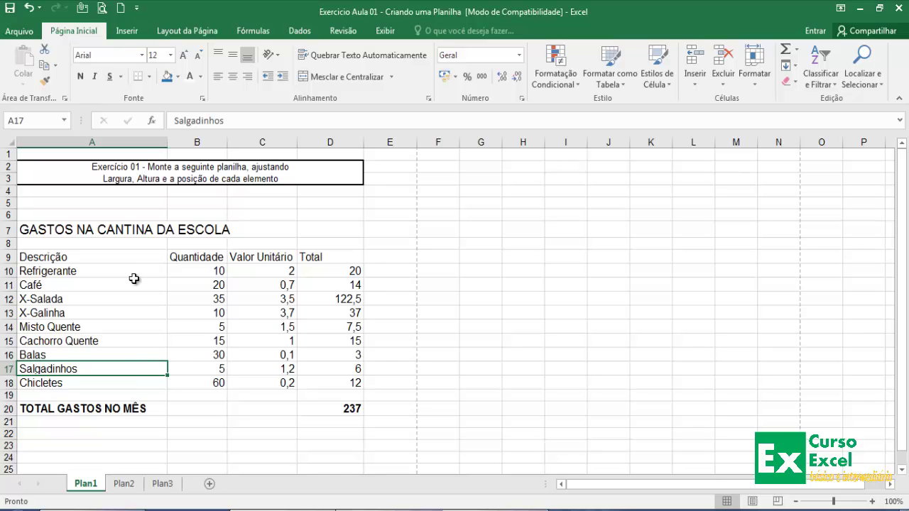
Decrease the font size of the header row A9:D9 by four steps and increase it back by four steps.
{"action": "left_click_drag", "start_coordinate": [125, 258], "coordinate": [323, 254]}
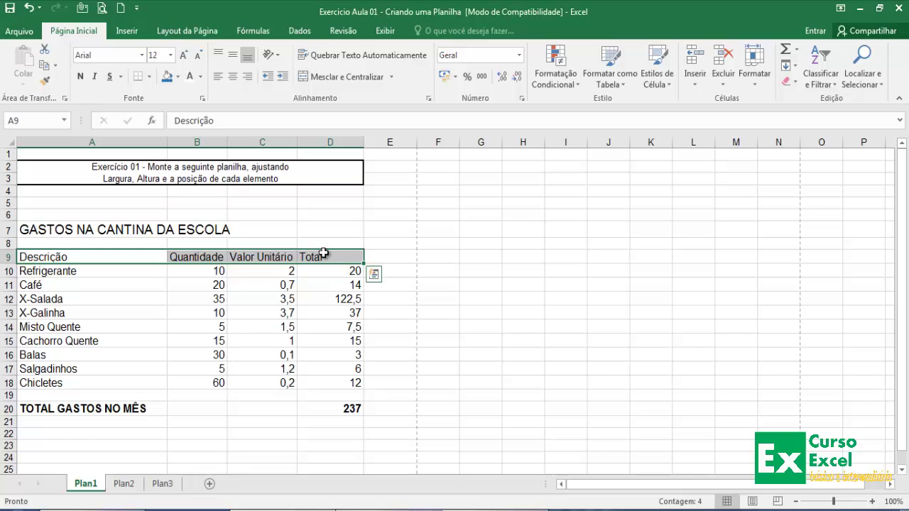
{"action": "left_click", "coordinate": [171, 55]}
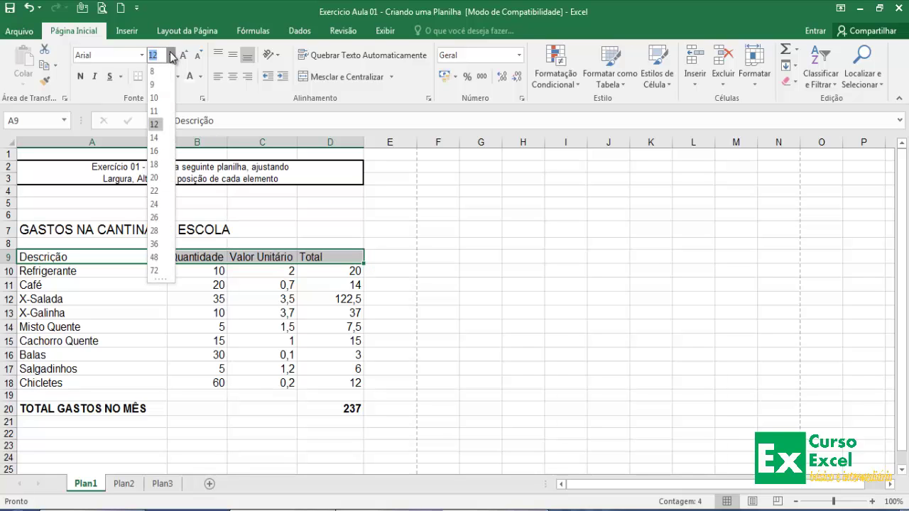
{"action": "left_click", "coordinate": [171, 56]}
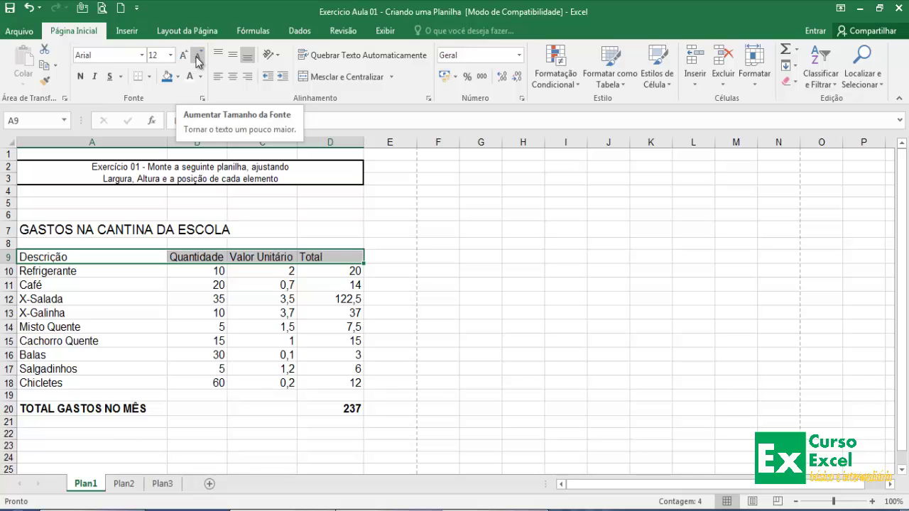
{"action": "left_click", "coordinate": [199, 56]}
{"action": "left_click", "coordinate": [198, 57]}
{"action": "left_click", "coordinate": [198, 56]}
{"action": "left_click", "coordinate": [198, 56]}
{"action": "left_click", "coordinate": [182, 59]}
{"action": "left_click", "coordinate": [182, 58]}
{"action": "left_click", "coordinate": [182, 59]}
{"action": "left_click", "coordinate": [182, 58]}
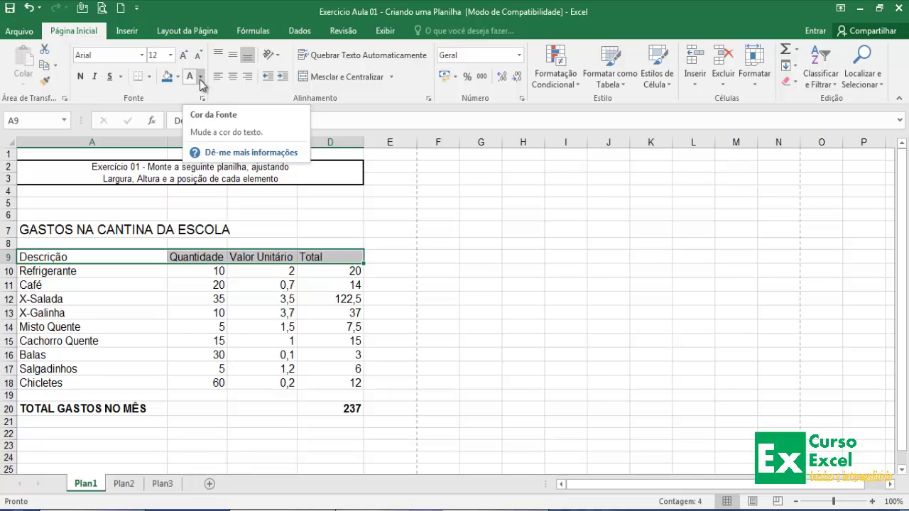
Change the font color of the header row A9:D9 to the standard dark red.
{"action": "left_click", "coordinate": [201, 78]}
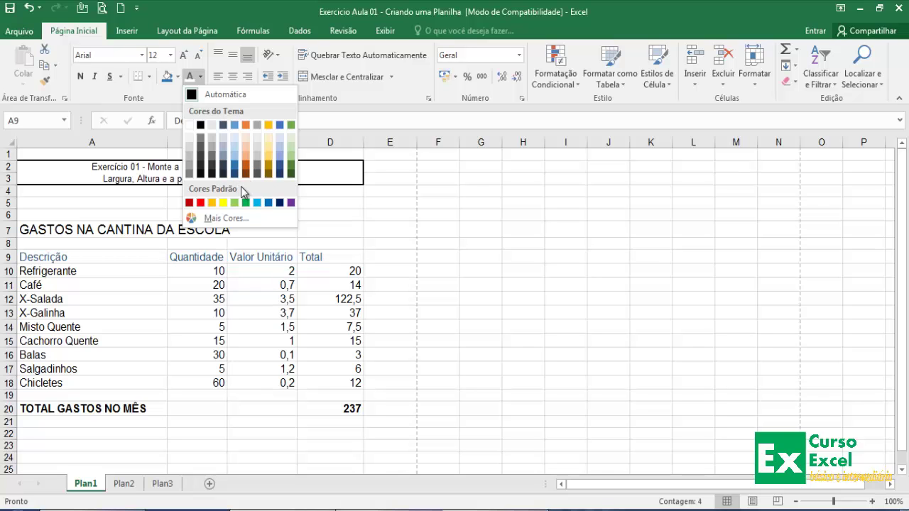
{"action": "left_click", "coordinate": [189, 204]}
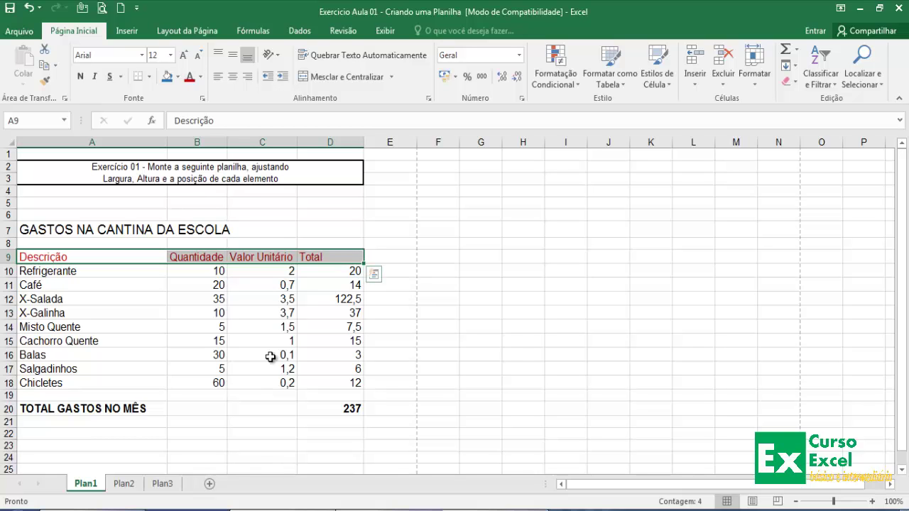
Change the font color of the header row A9:D9 to dark blue from the extended standard color palette.
{"action": "left_click", "coordinate": [201, 77]}
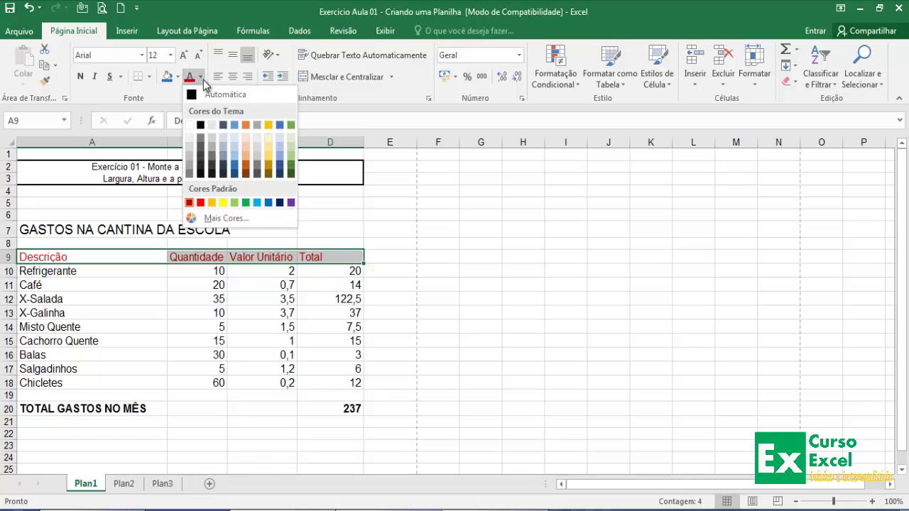
{"action": "left_click", "coordinate": [235, 220]}
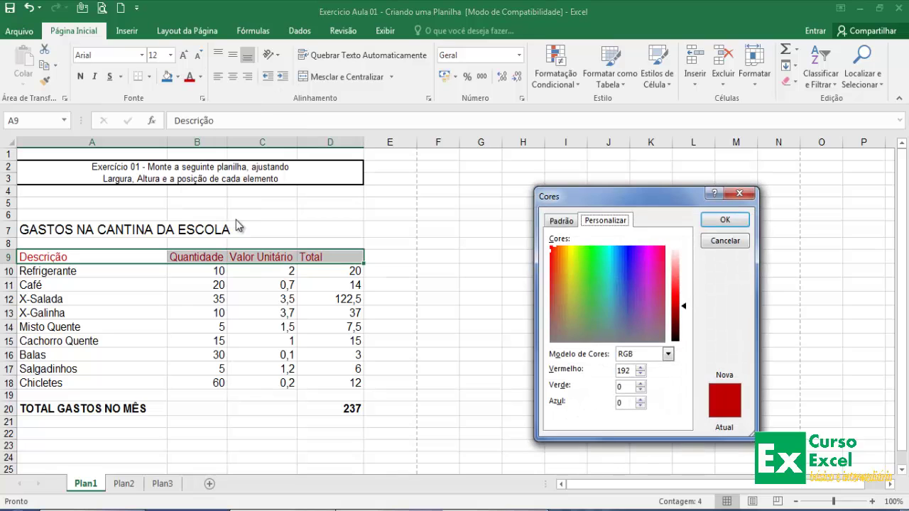
{"action": "left_click", "coordinate": [562, 220]}
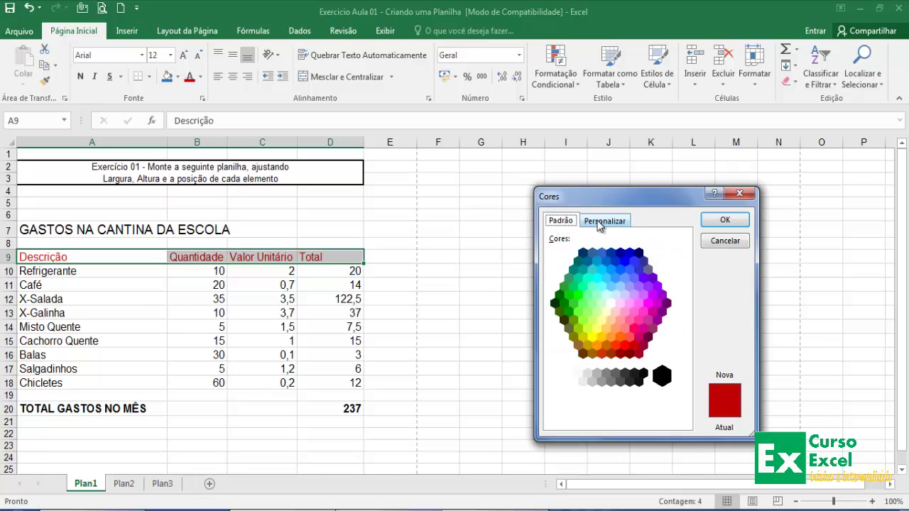
{"action": "left_click", "coordinate": [599, 222]}
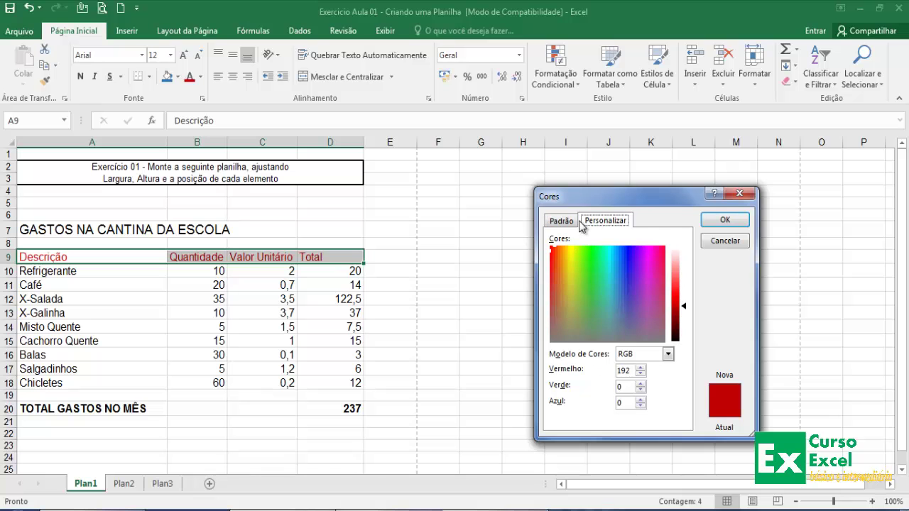
{"action": "left_click", "coordinate": [568, 222]}
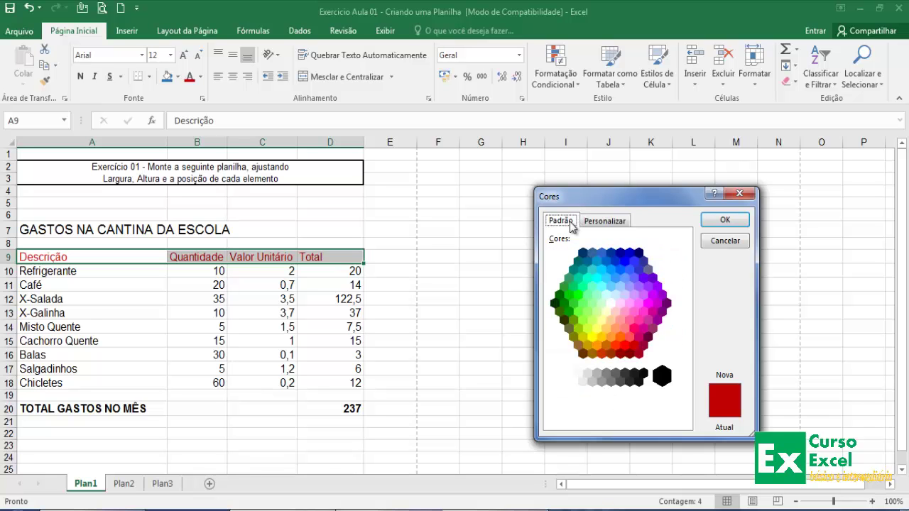
{"action": "left_click_drag", "start_coordinate": [574, 197], "coordinate": [462, 166]}
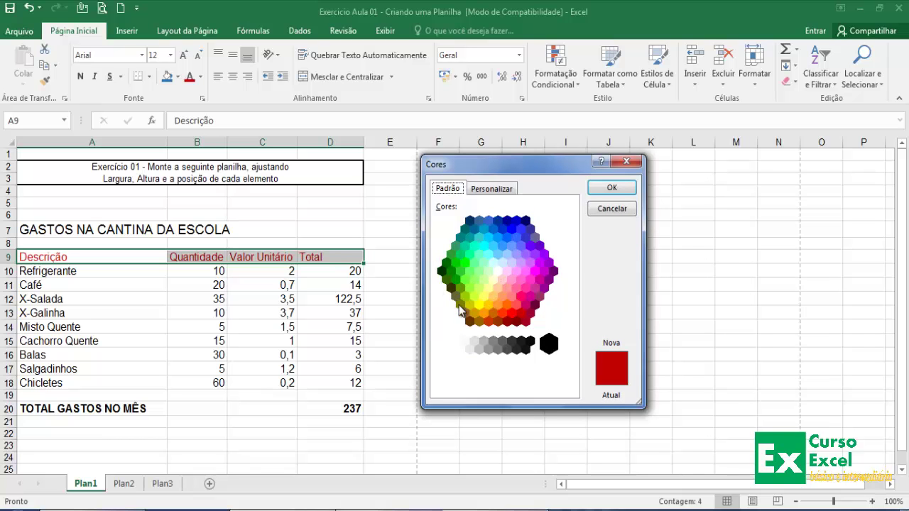
{"action": "left_click", "coordinate": [507, 221]}
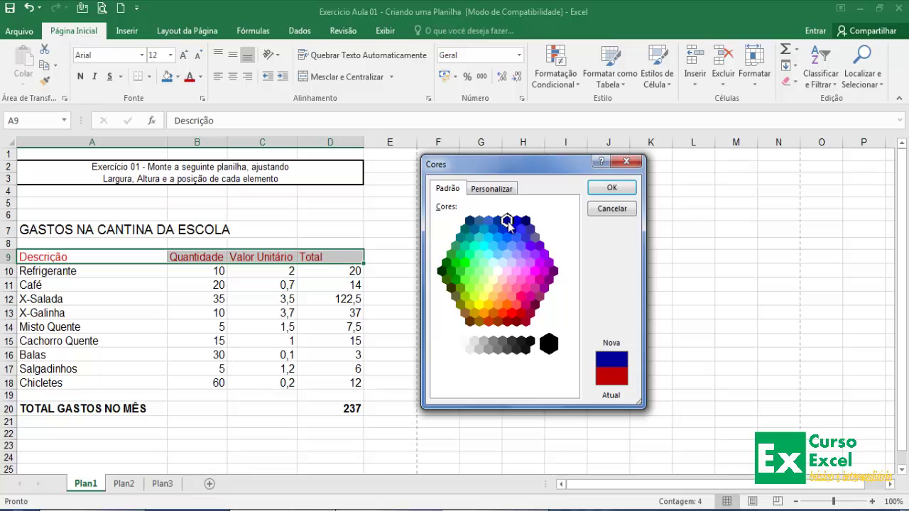
{"action": "left_click", "coordinate": [612, 188]}
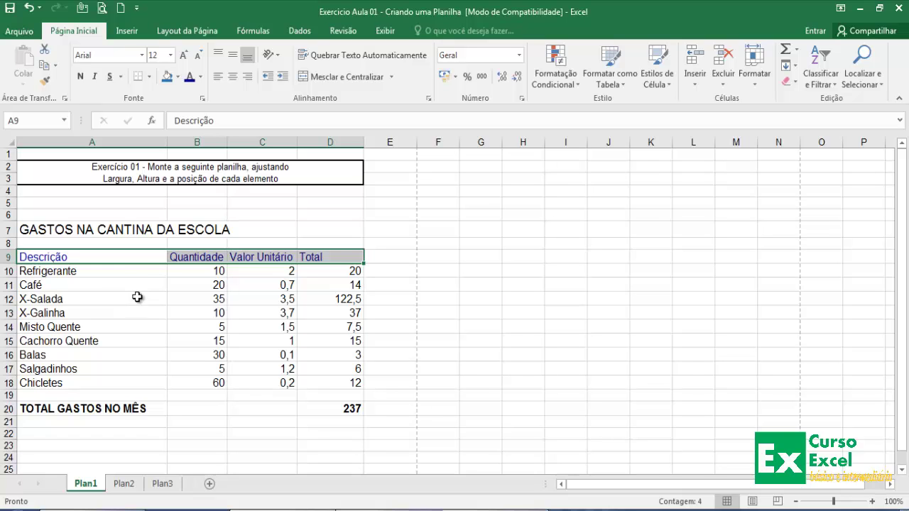
Make the header row A9:D9 bold and widen columns B and C slightly so their headings fit.
{"action": "left_click_drag", "start_coordinate": [142, 257], "coordinate": [339, 257]}
{"action": "left_click", "coordinate": [82, 77]}
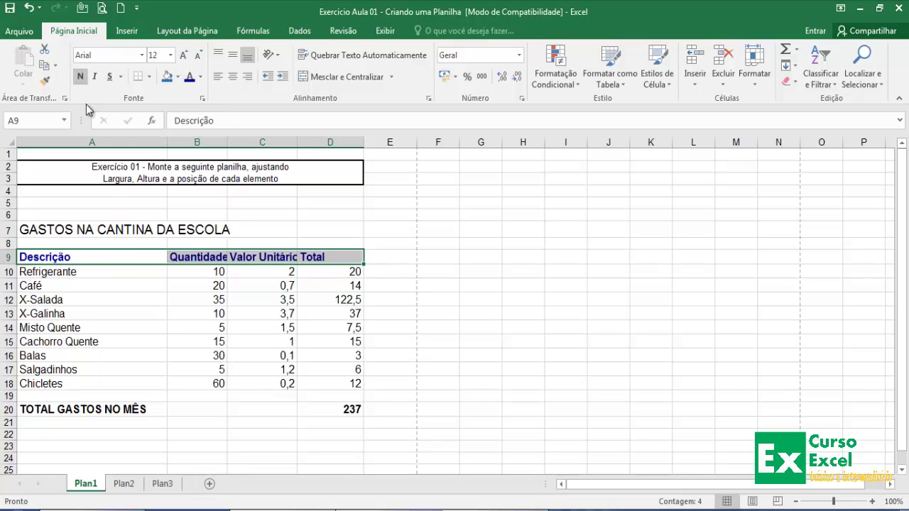
{"action": "left_click_drag", "start_coordinate": [228, 139], "coordinate": [233, 139]}
{"action": "left_click_drag", "start_coordinate": [302, 142], "coordinate": [308, 142]}
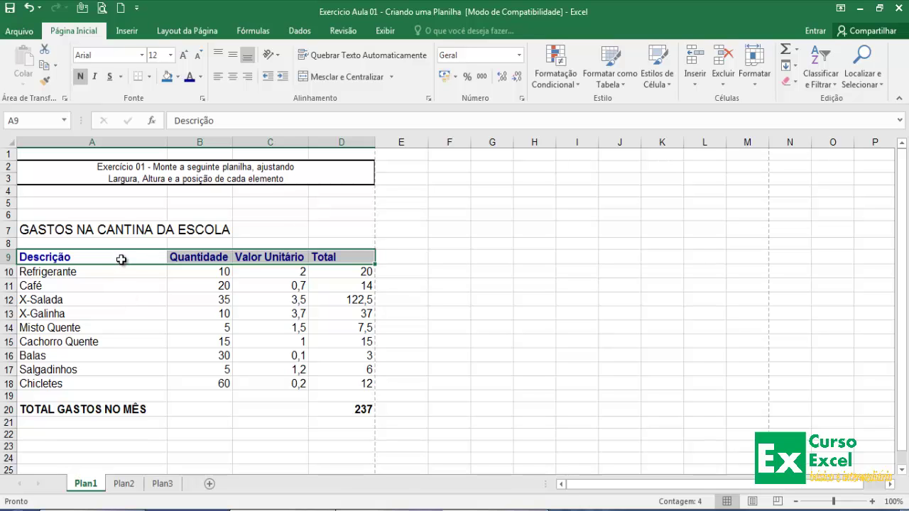
{"action": "left_click", "coordinate": [124, 285]}
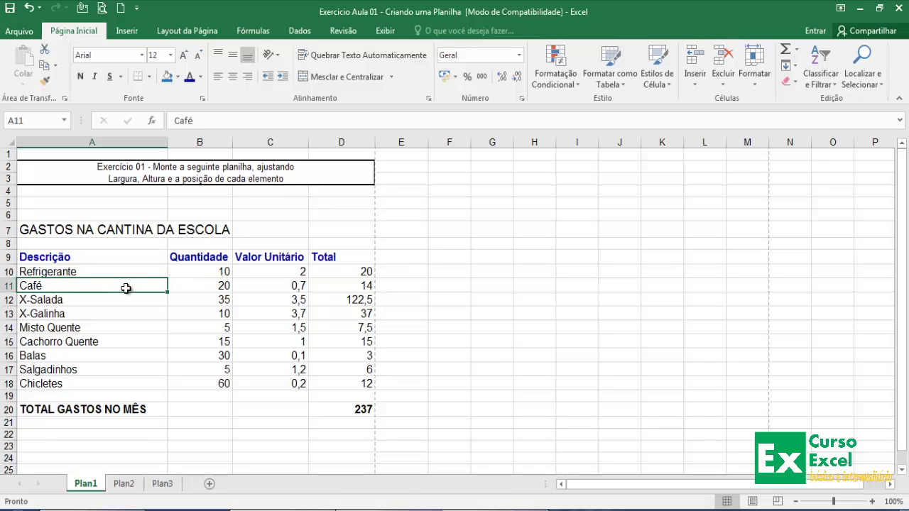
{"action": "left_click", "coordinate": [452, 350]}
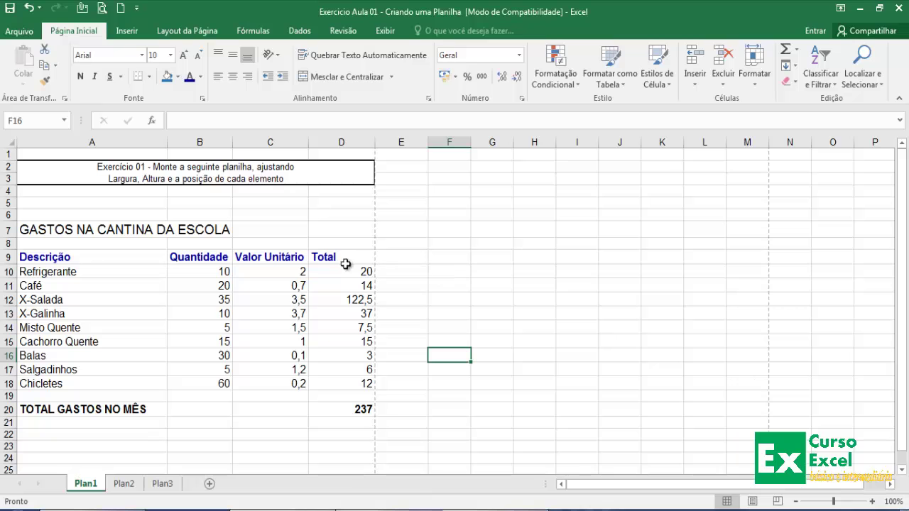
Fill header cell A9 with a light blue theme color and extend the same fill across the header row A9:D9.
{"action": "left_click", "coordinate": [98, 258]}
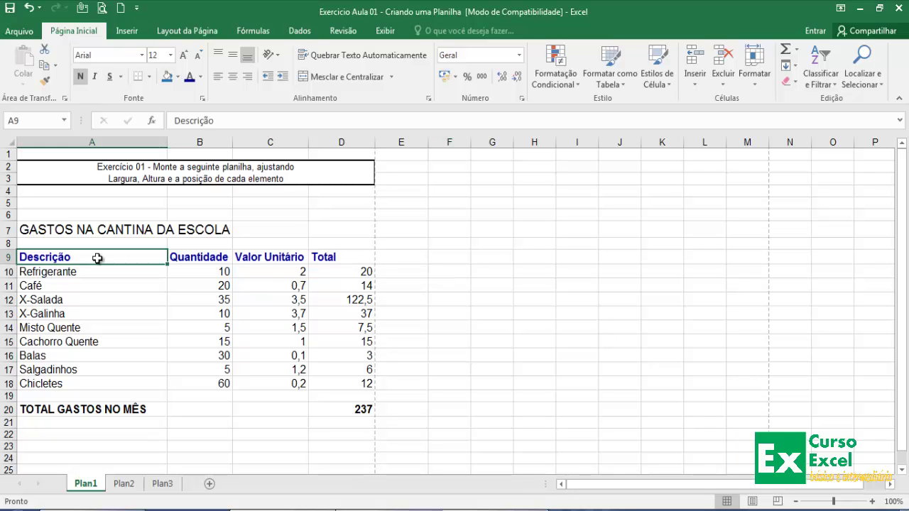
{"action": "left_click", "coordinate": [178, 78]}
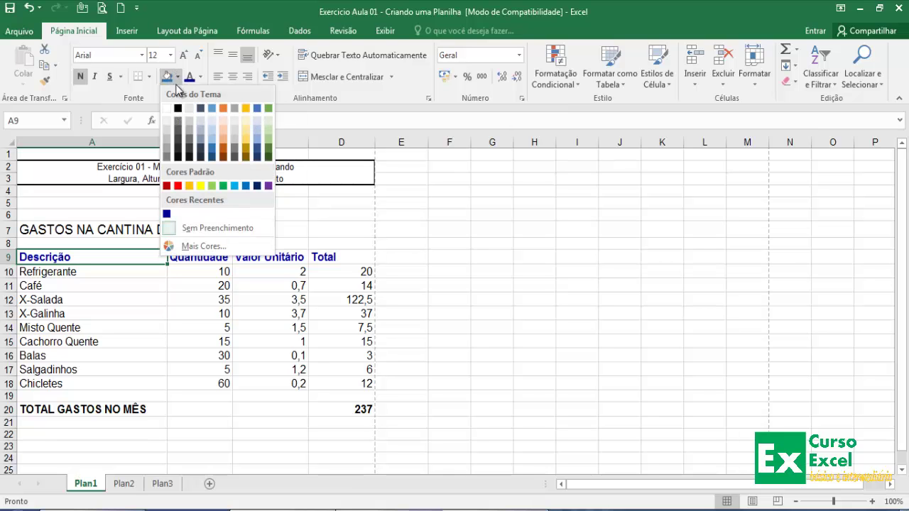
{"action": "left_click", "coordinate": [255, 139]}
{"action": "left_click", "coordinate": [178, 316]}
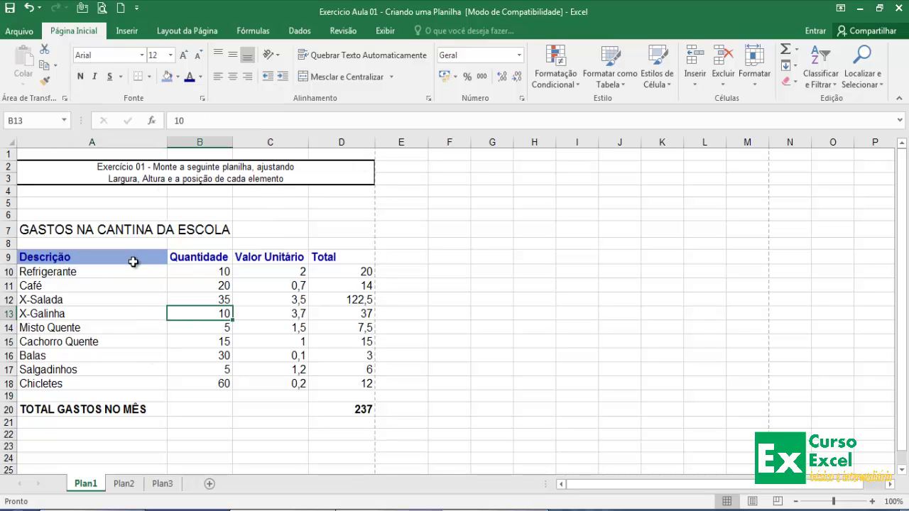
{"action": "left_click", "coordinate": [134, 262]}
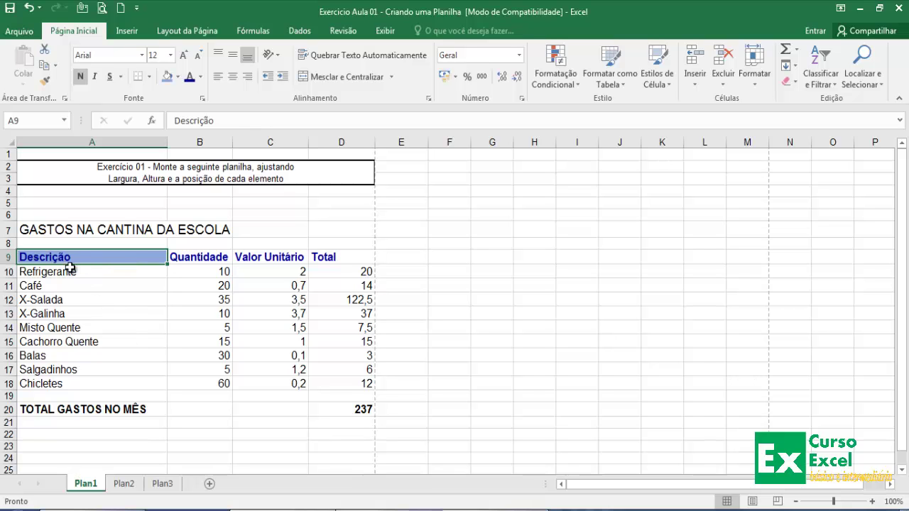
{"action": "left_click_drag", "start_coordinate": [137, 259], "coordinate": [327, 257]}
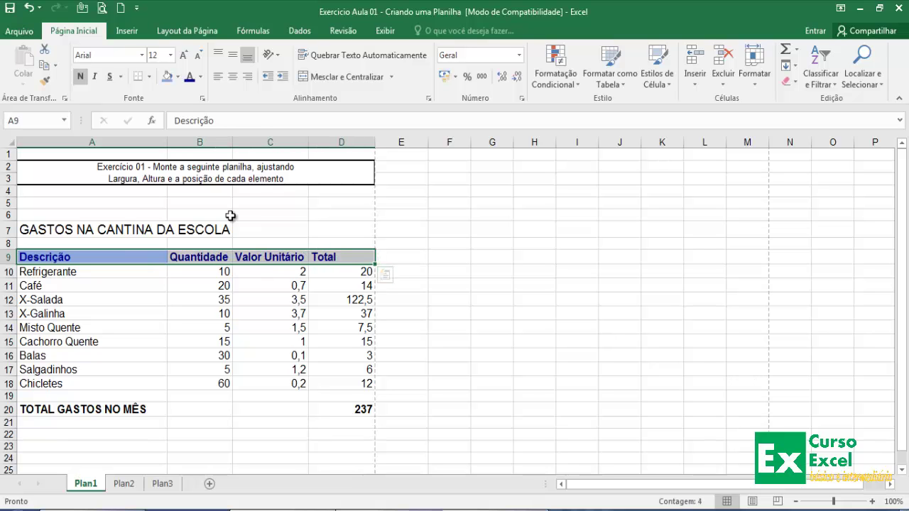
{"action": "left_click", "coordinate": [169, 76]}
{"action": "left_click", "coordinate": [183, 311]}
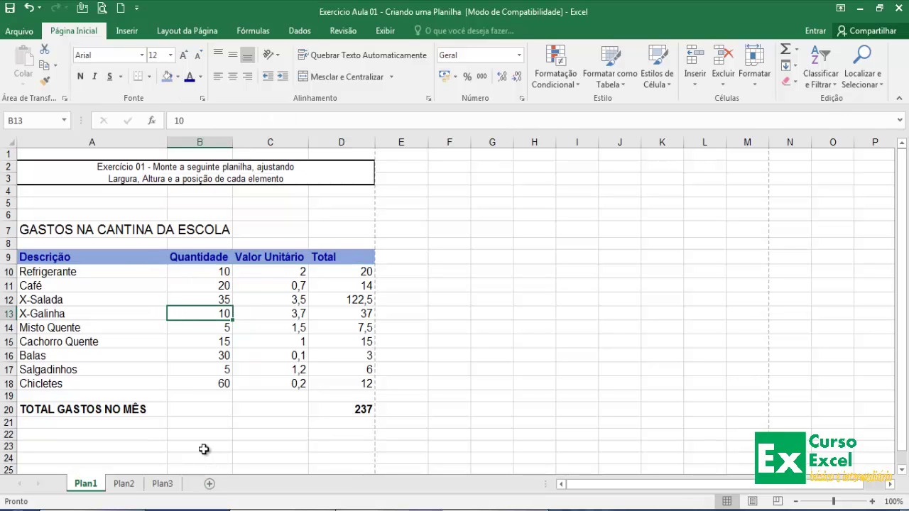
Fill total row cells A20 and D20 with a darker blue theme color and set D20's font color to dark blue.
{"action": "left_click", "coordinate": [119, 409]}
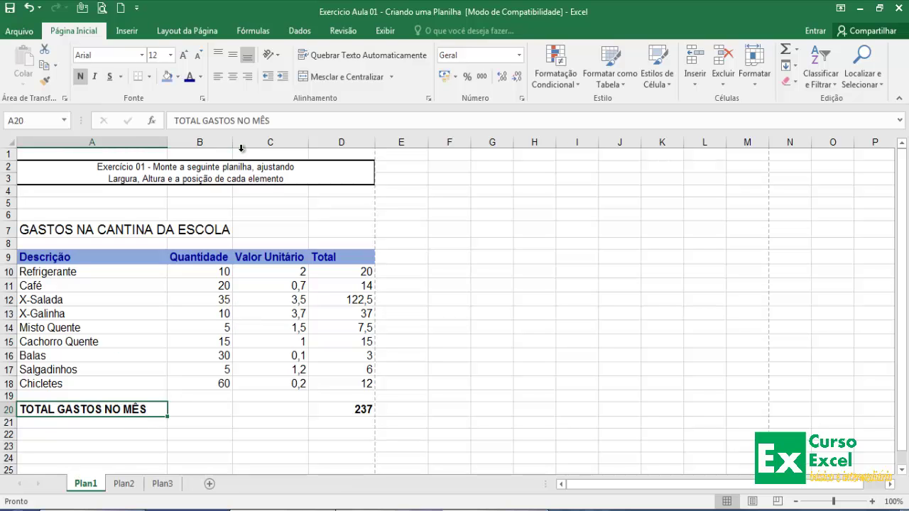
{"action": "left_click", "coordinate": [179, 77]}
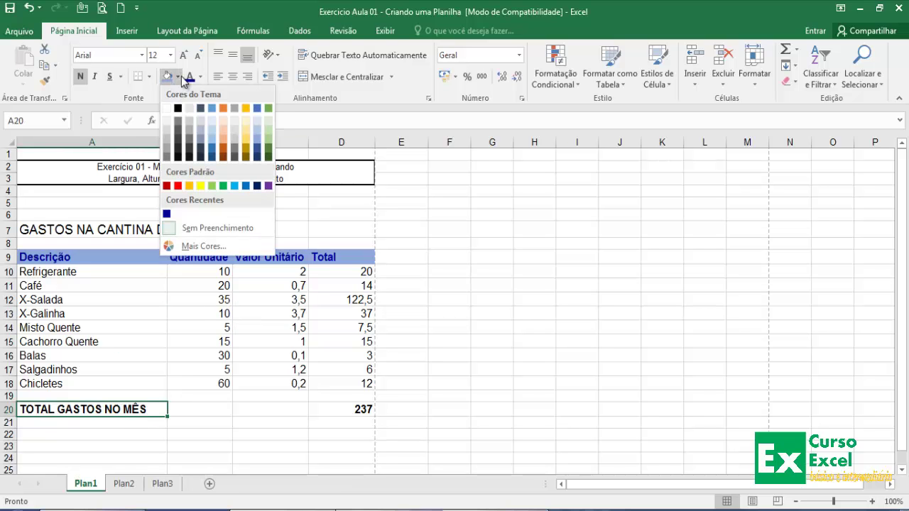
{"action": "left_click", "coordinate": [211, 151]}
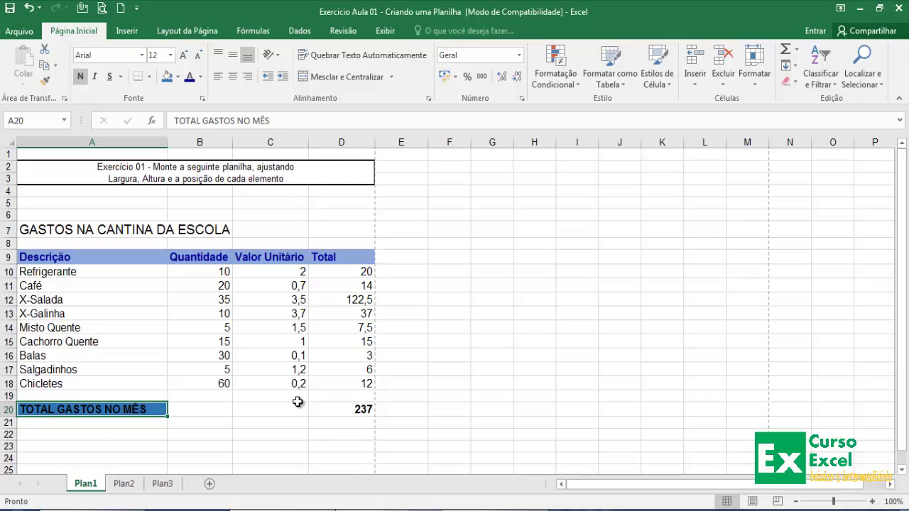
{"action": "left_click", "coordinate": [351, 410]}
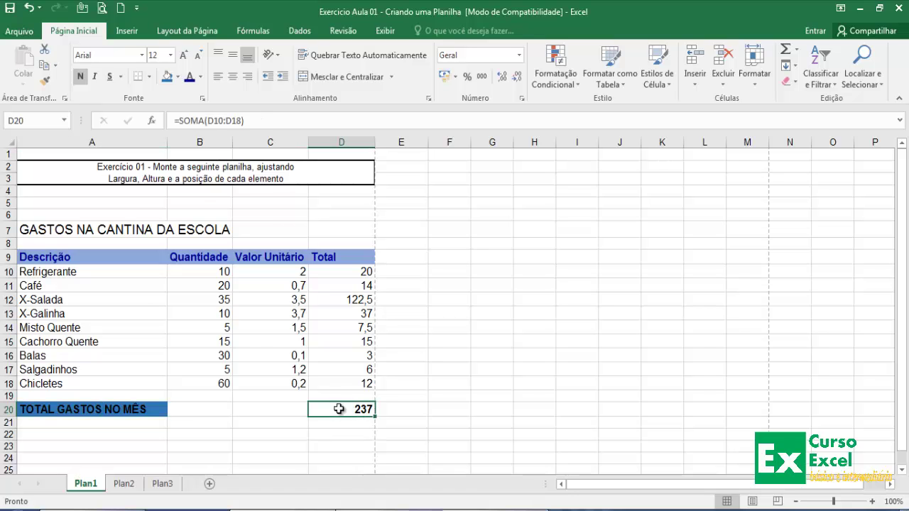
{"action": "left_click", "coordinate": [168, 81]}
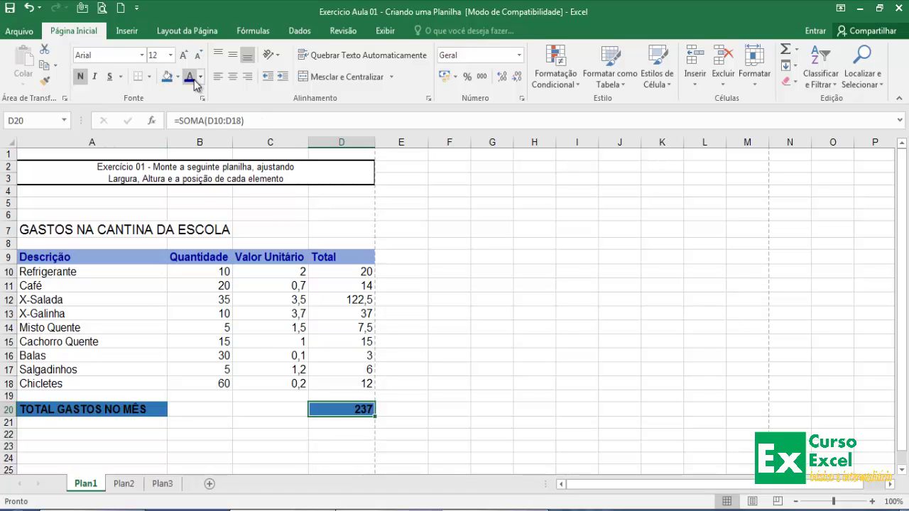
{"action": "left_click", "coordinate": [189, 78]}
{"action": "left_click", "coordinate": [248, 420]}
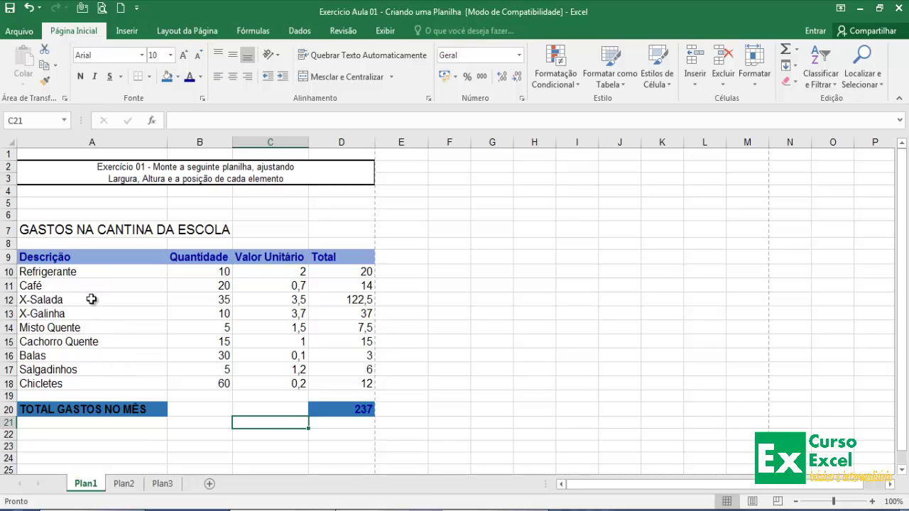
Fill title cell A7 with the darkest blue theme shade and change its font color to white.
{"action": "left_click", "coordinate": [65, 229]}
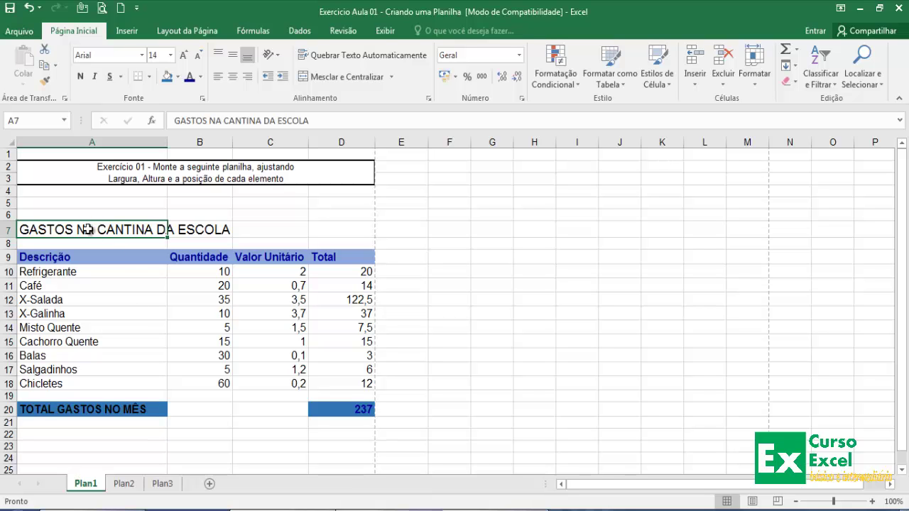
{"action": "left_click", "coordinate": [178, 77]}
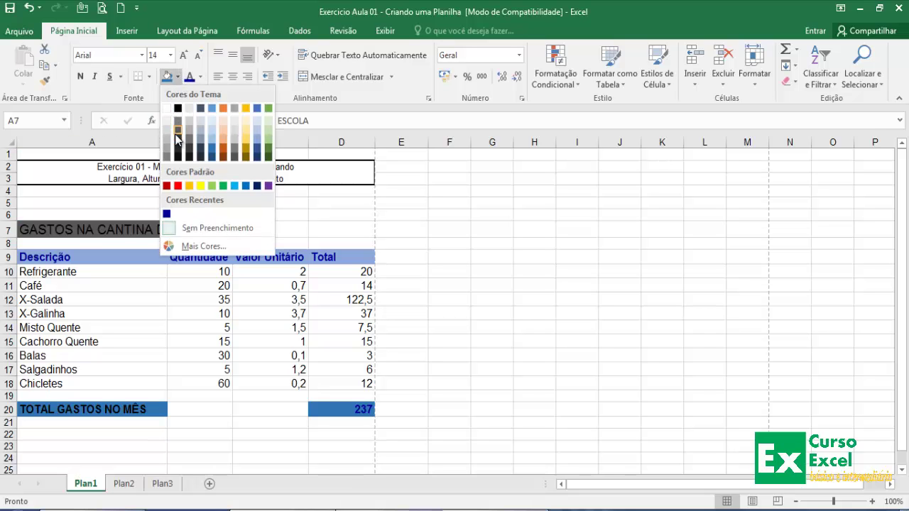
{"action": "left_click", "coordinate": [257, 158]}
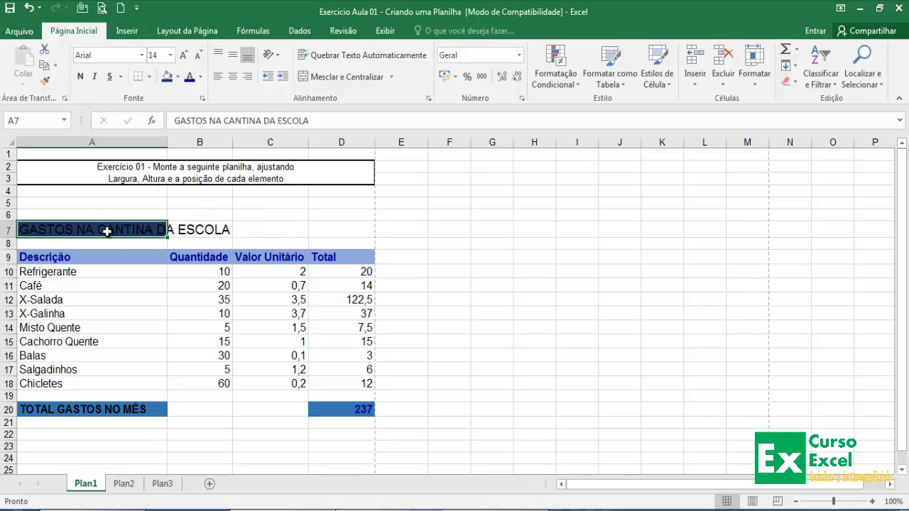
{"action": "left_click", "coordinate": [202, 77]}
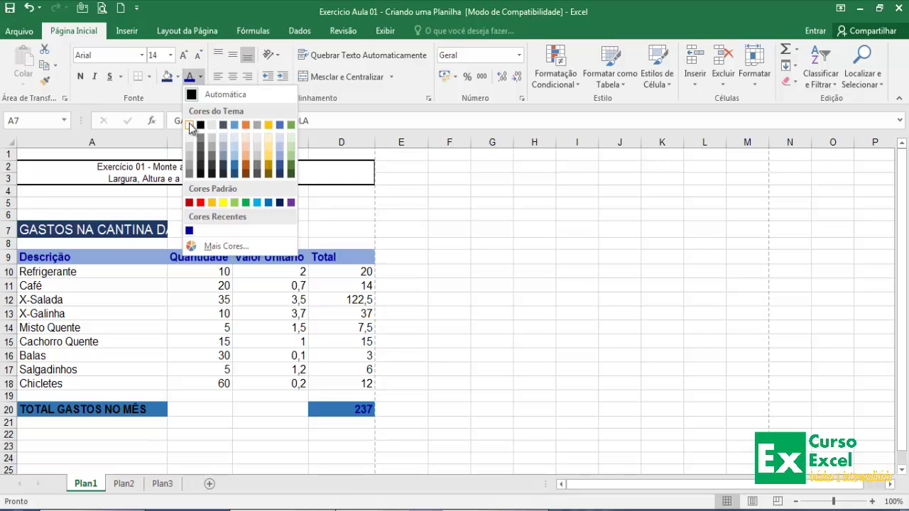
{"action": "left_click", "coordinate": [190, 126]}
{"action": "left_click", "coordinate": [163, 306]}
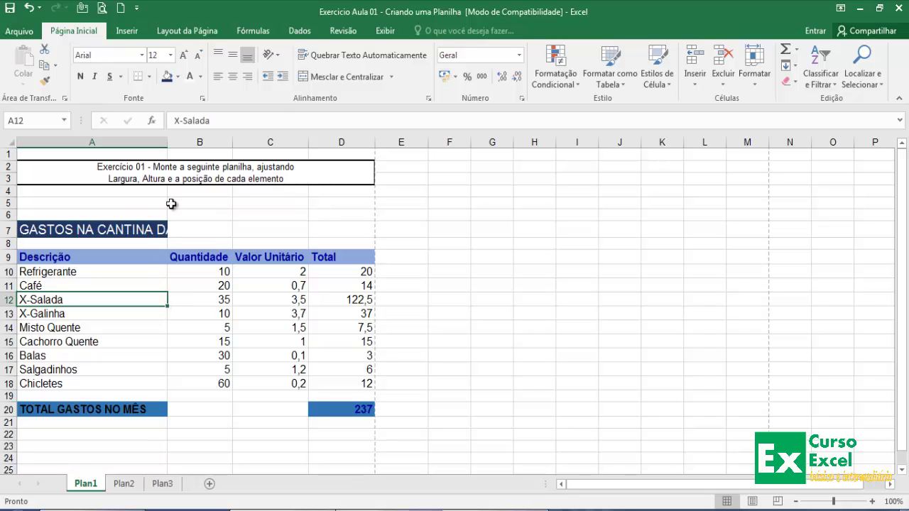
AutoFit column A to its contents and merge and center the title across A7:D7.
{"action": "double_click", "coordinate": [168, 143]}
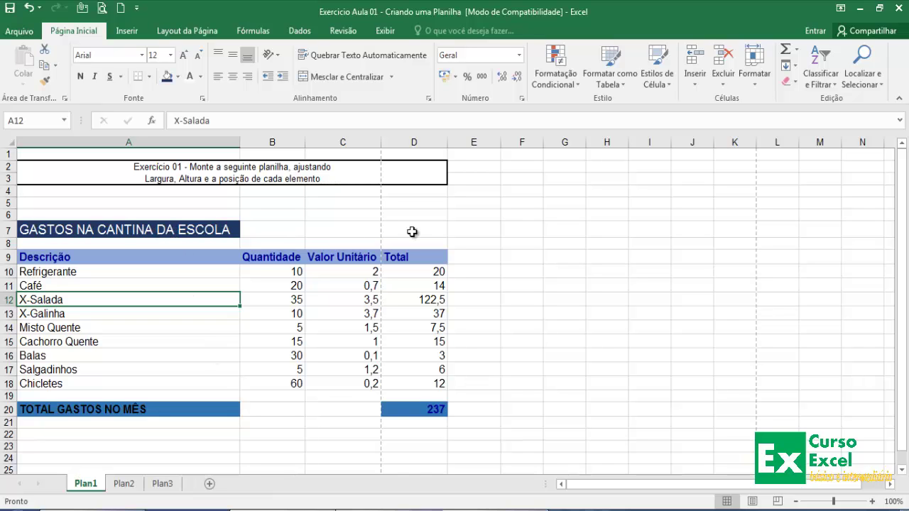
{"action": "left_click_drag", "start_coordinate": [237, 227], "coordinate": [213, 234]}
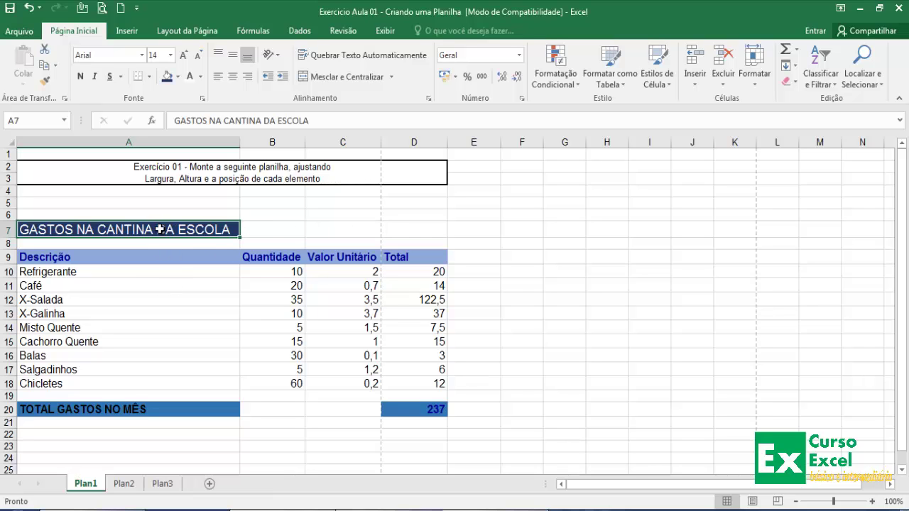
{"action": "left_click_drag", "start_coordinate": [137, 232], "coordinate": [406, 234]}
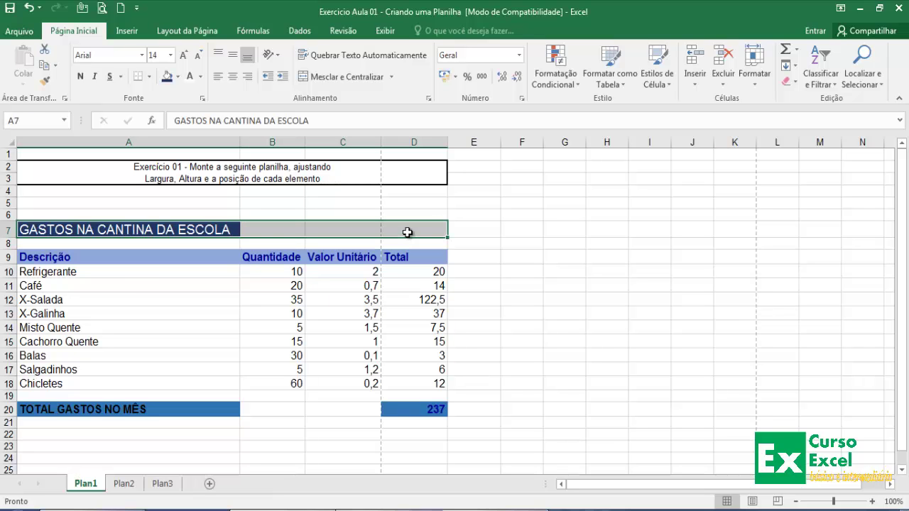
{"action": "left_click", "coordinate": [341, 82]}
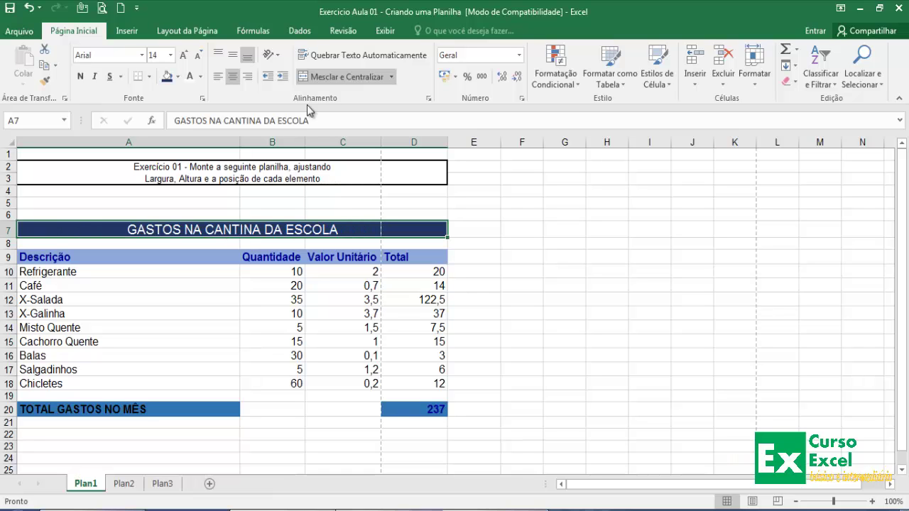
Unmerge the title range A7:D7 and select B7 and C7 to check they are separate cells.
{"action": "left_click", "coordinate": [343, 78]}
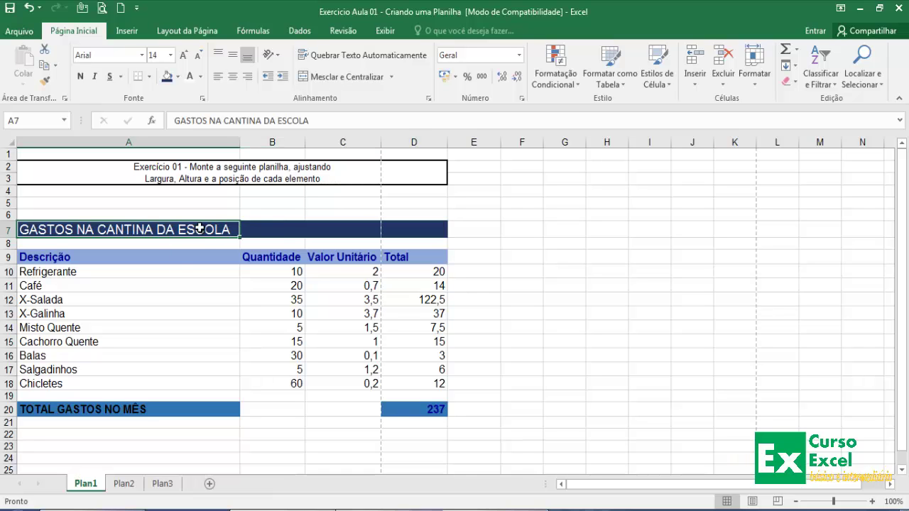
{"action": "left_click", "coordinate": [263, 231]}
{"action": "left_click", "coordinate": [328, 227]}
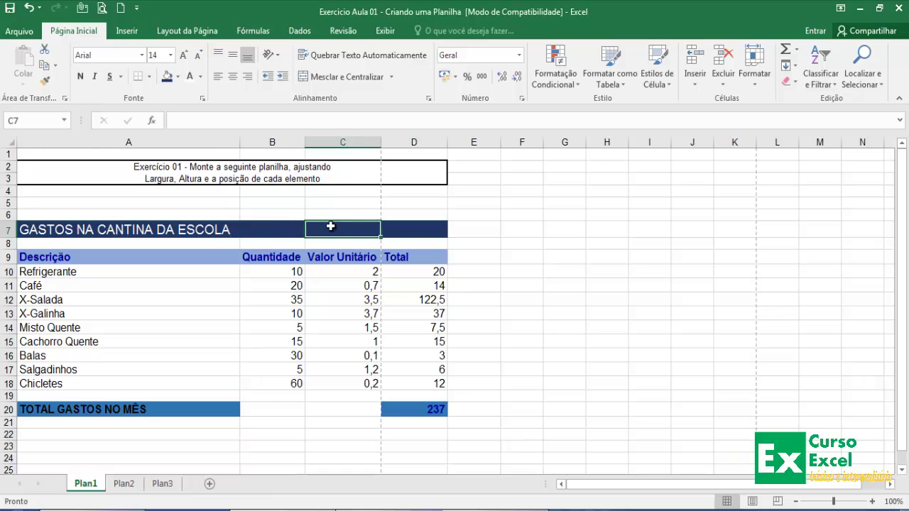
Merge and center the title GASTOS NA CANTINA DA ESCOLA across A7:D7.
{"action": "left_click", "coordinate": [400, 225]}
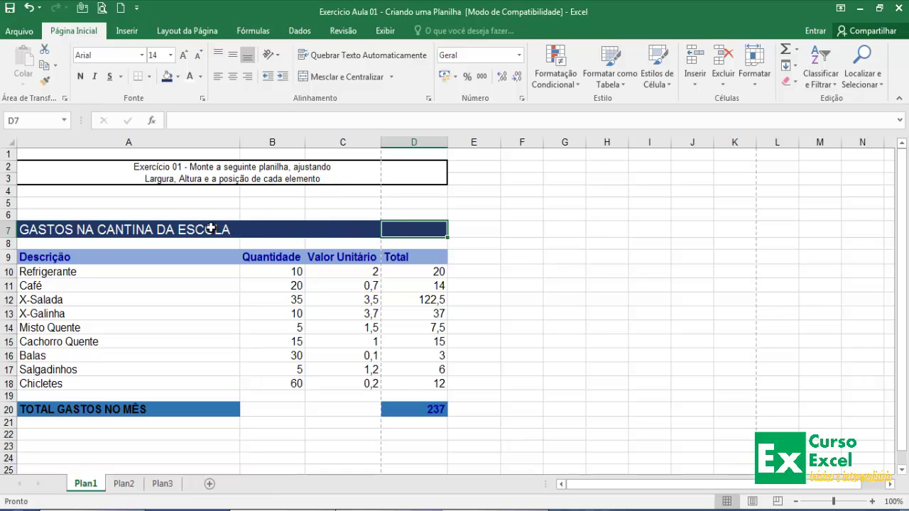
{"action": "left_click_drag", "start_coordinate": [126, 231], "coordinate": [397, 234]}
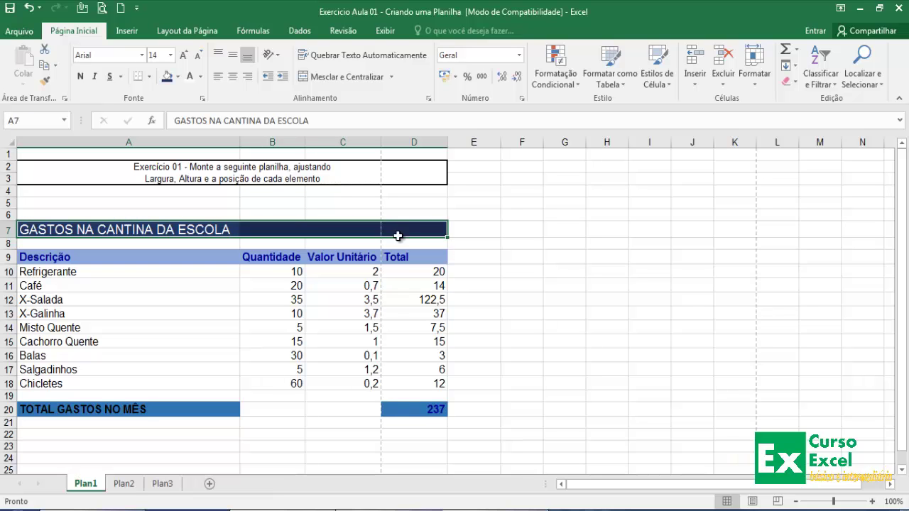
{"action": "left_click", "coordinate": [355, 78]}
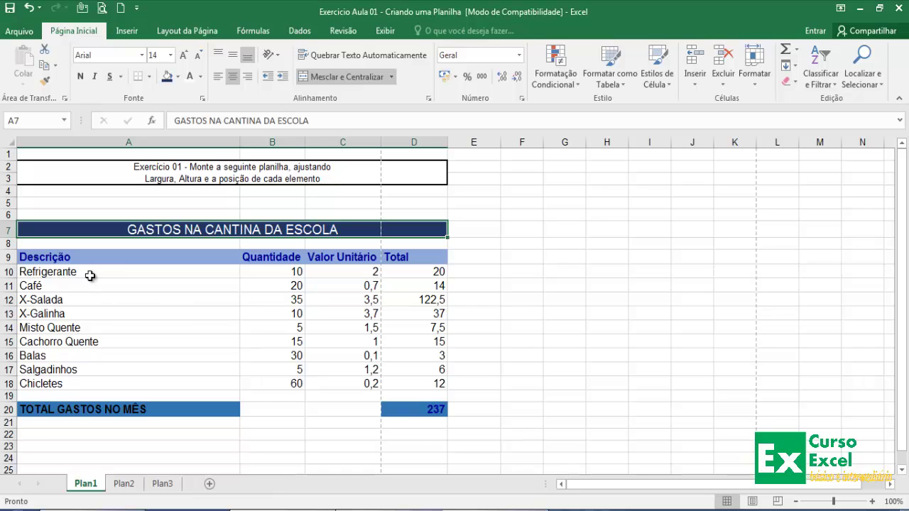
Fill the item rows A10:D18 with the lightest blue theme shade.
{"action": "left_click_drag", "start_coordinate": [90, 271], "coordinate": [405, 270]}
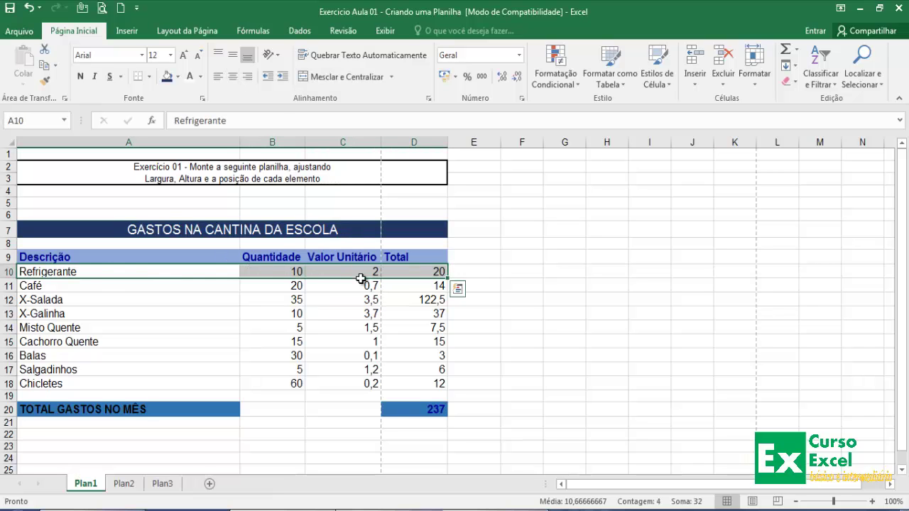
{"action": "left_click_drag", "start_coordinate": [105, 271], "coordinate": [416, 385]}
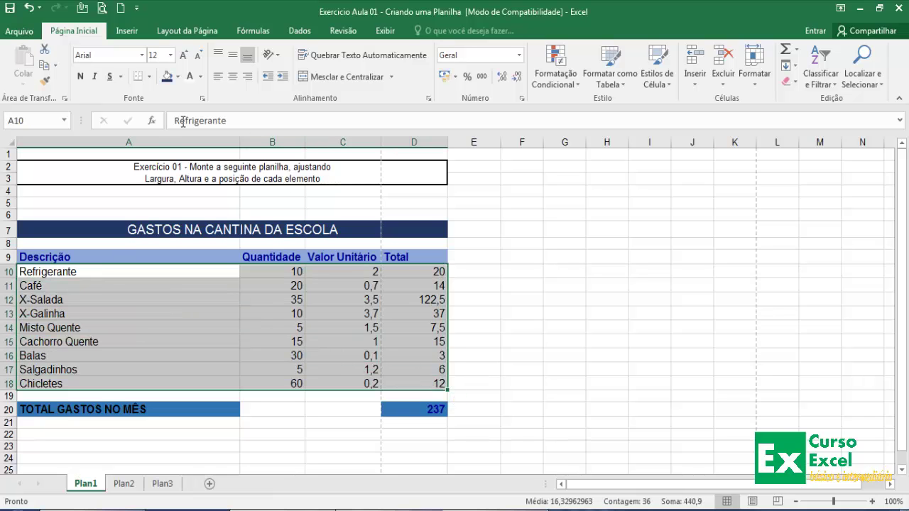
{"action": "left_click", "coordinate": [179, 76]}
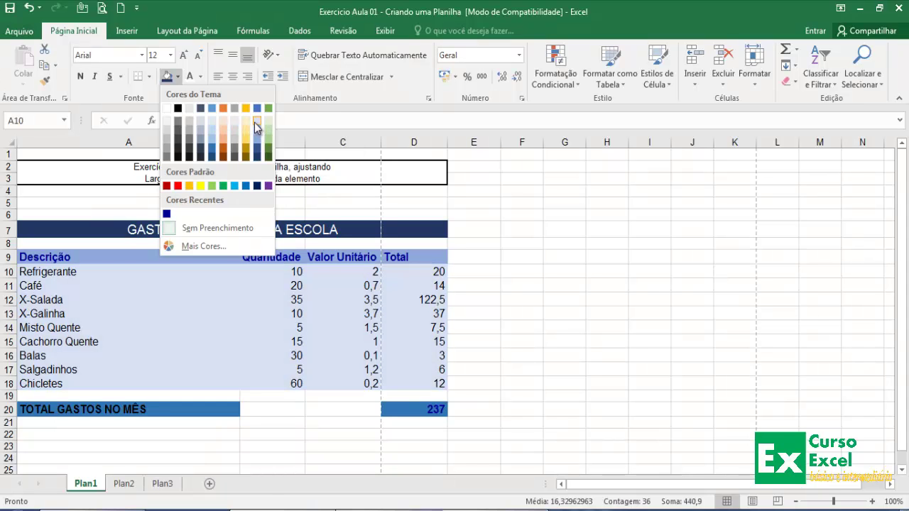
{"action": "left_click", "coordinate": [255, 121]}
{"action": "left_click", "coordinate": [140, 327]}
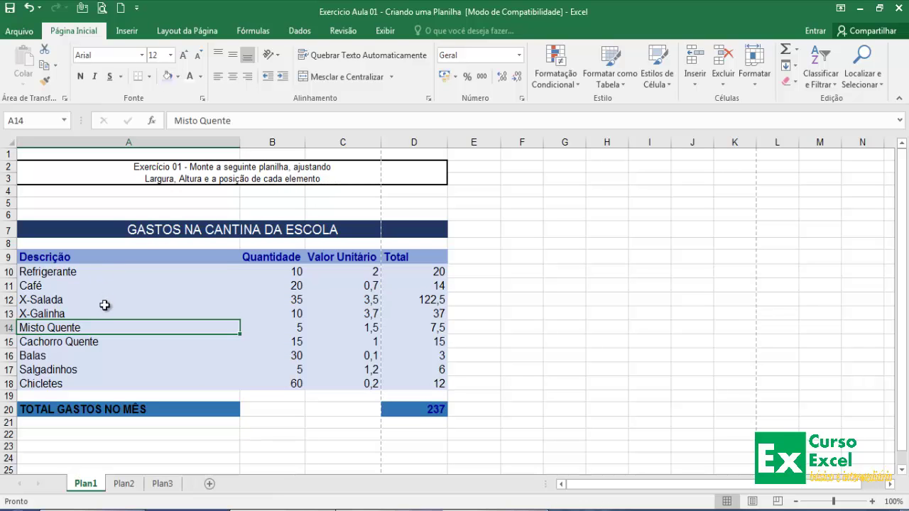
Apply all borders to the cells of the item range A10:D18.
{"action": "left_click_drag", "start_coordinate": [117, 275], "coordinate": [387, 380]}
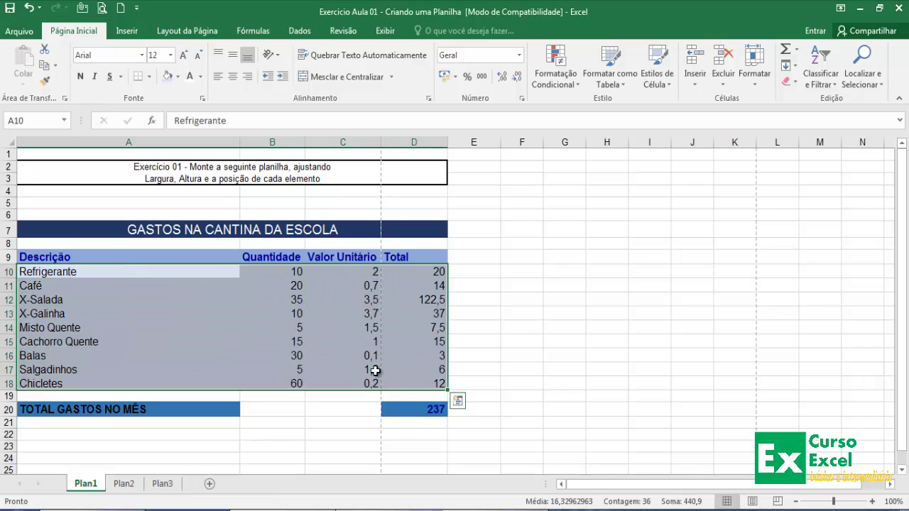
{"action": "left_click", "coordinate": [150, 77]}
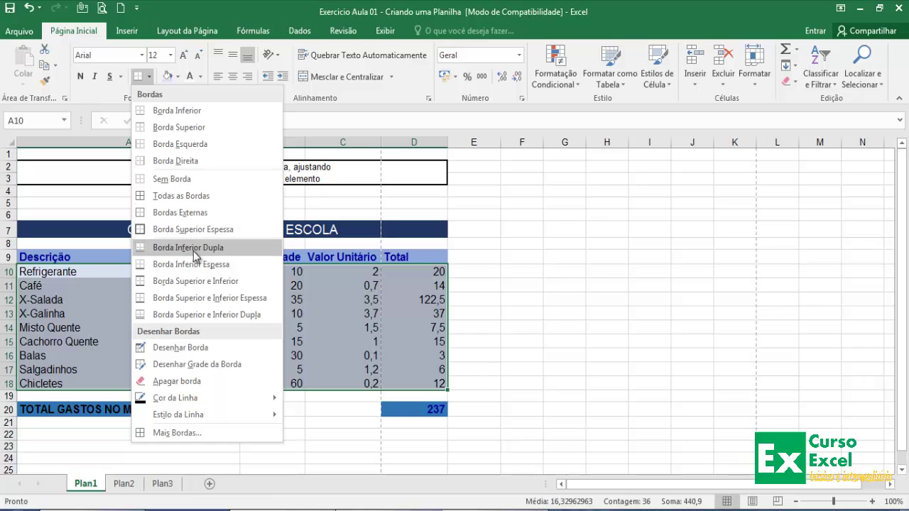
{"action": "left_click", "coordinate": [179, 196]}
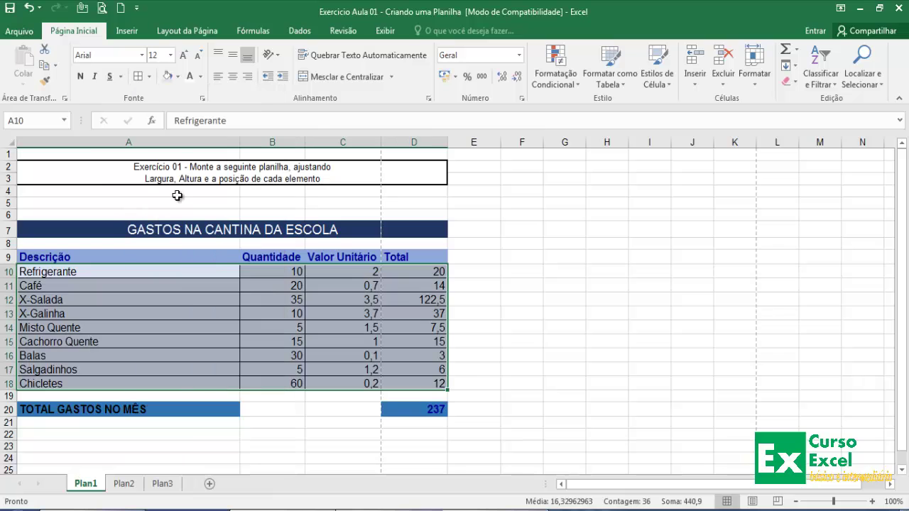
{"action": "left_click", "coordinate": [187, 309]}
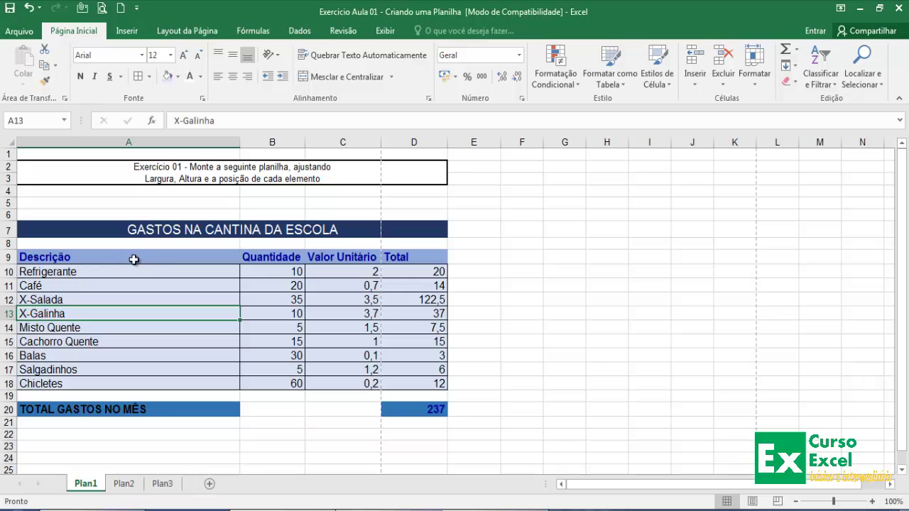
Apply a top and double bottom border to the header row A9:D9.
{"action": "left_click_drag", "start_coordinate": [117, 257], "coordinate": [409, 251]}
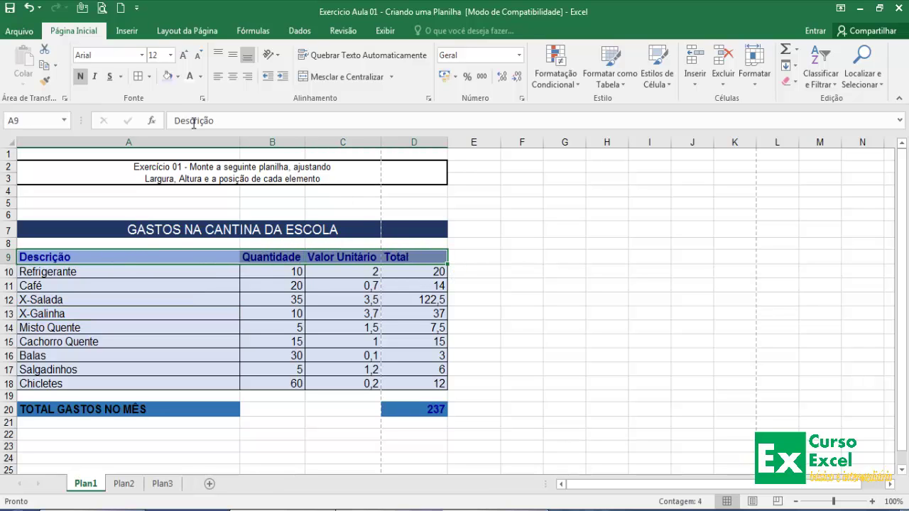
{"action": "left_click", "coordinate": [151, 77]}
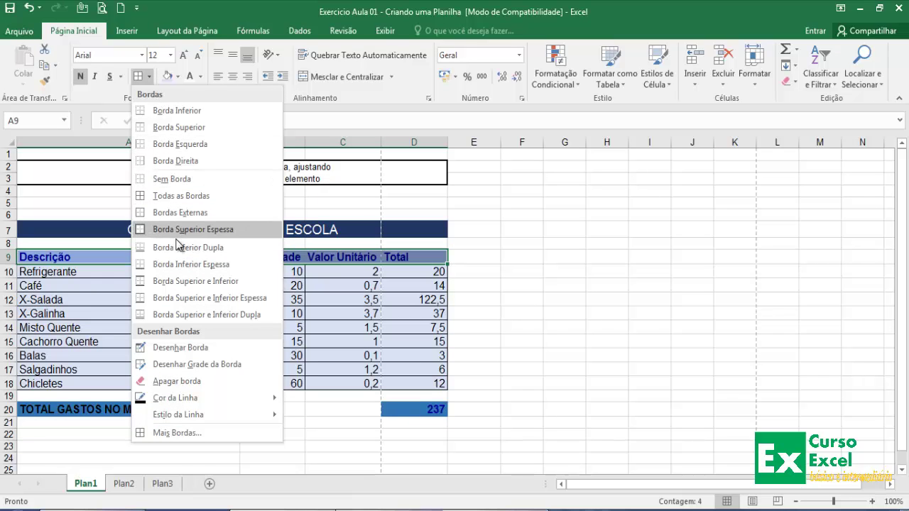
{"action": "left_click", "coordinate": [209, 315]}
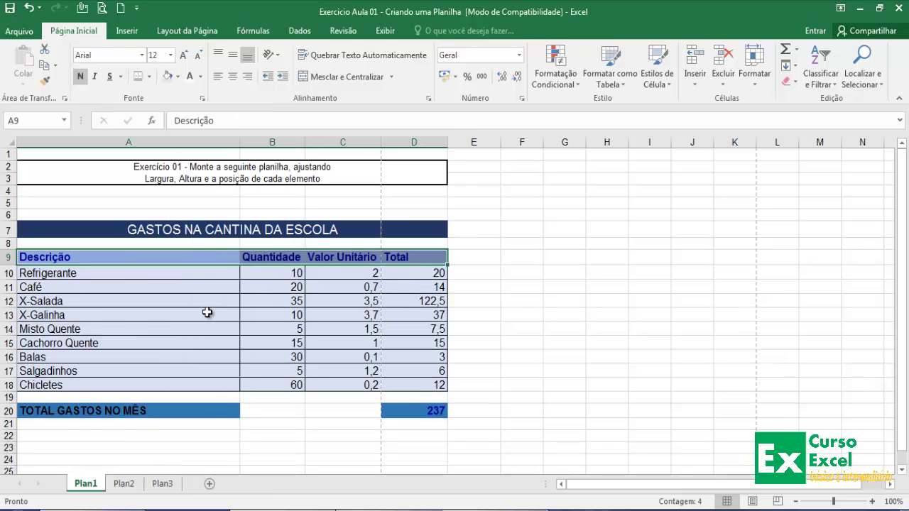
{"action": "left_click", "coordinate": [221, 300]}
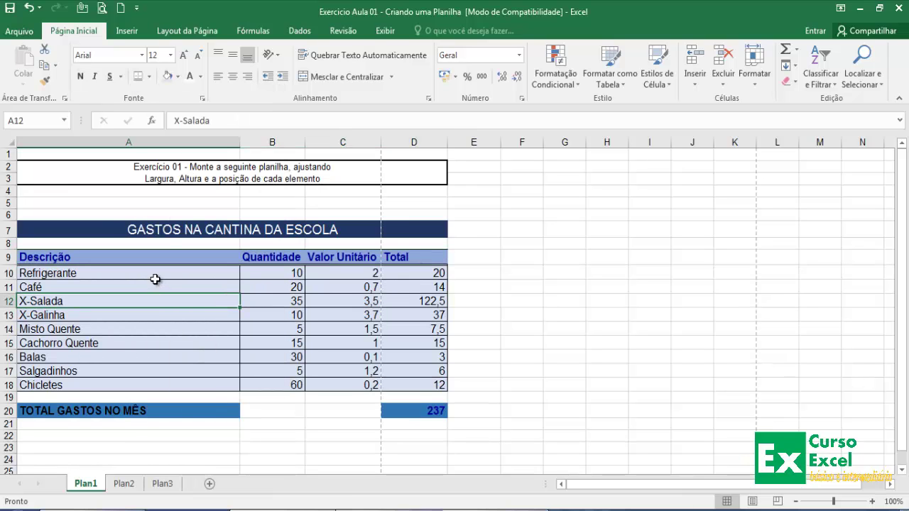
Enlarge the sheet to 180% to examine the header row's double bottom border, and return the zoom to 100%.
{"action": "left_click", "coordinate": [873, 501]}
{"action": "left_click", "coordinate": [873, 502]}
{"action": "left_click", "coordinate": [873, 501]}
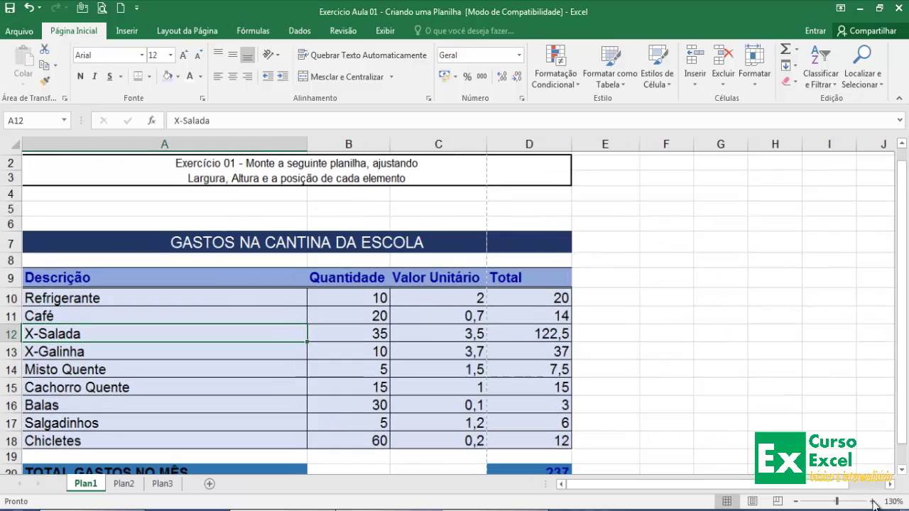
{"action": "left_click", "coordinate": [873, 501]}
{"action": "left_click", "coordinate": [873, 501]}
{"action": "left_click", "coordinate": [873, 501]}
{"action": "left_click", "coordinate": [872, 501]}
{"action": "left_click", "coordinate": [873, 501]}
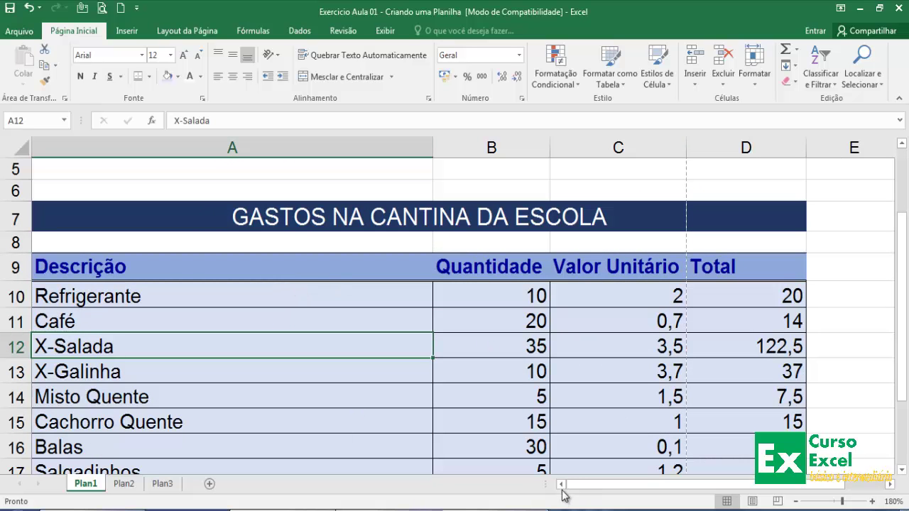
{"action": "left_click", "coordinate": [796, 501]}
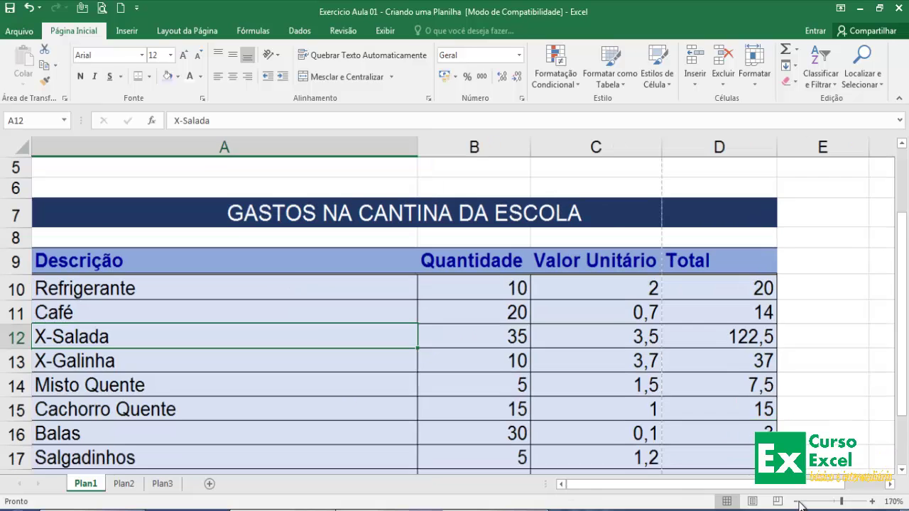
{"action": "left_click", "coordinate": [796, 501]}
{"action": "left_click", "coordinate": [796, 501]}
{"action": "left_click", "coordinate": [796, 501]}
{"action": "left_click", "coordinate": [796, 501]}
{"action": "left_click", "coordinate": [796, 501]}
{"action": "left_click", "coordinate": [796, 501]}
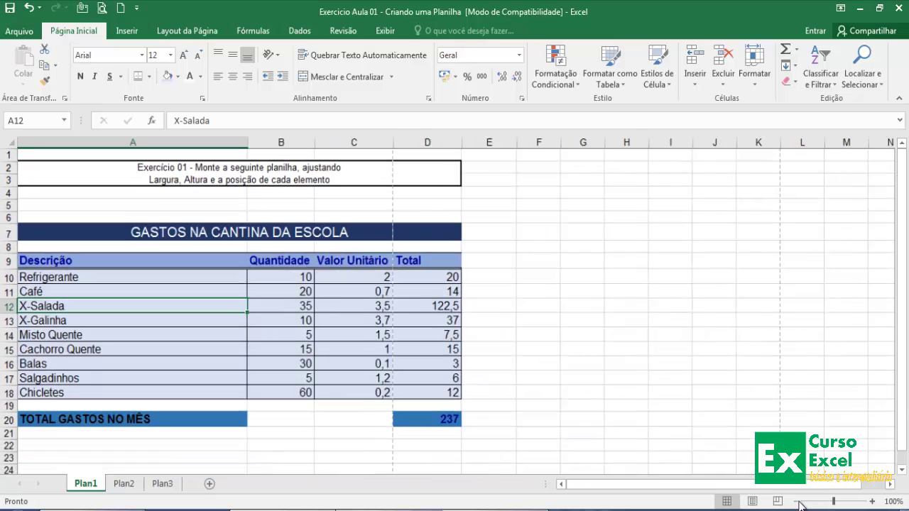
{"action": "left_click", "coordinate": [796, 501]}
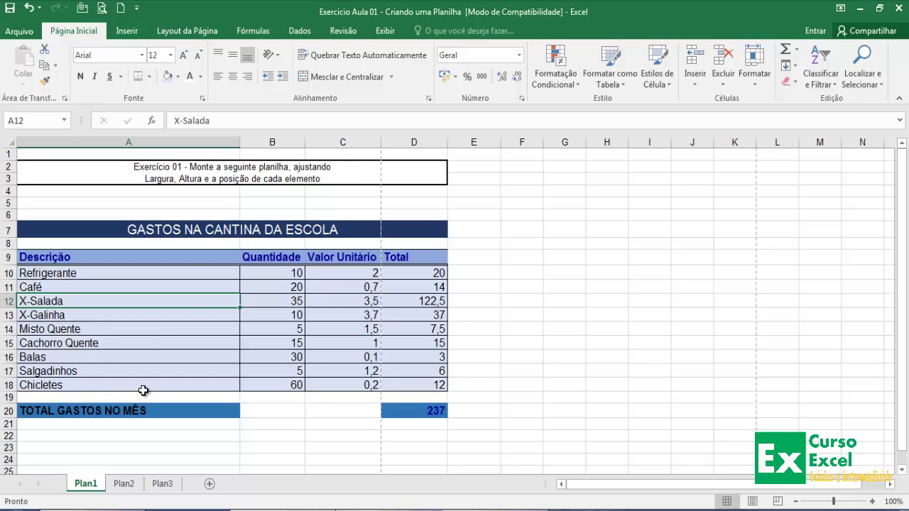
Center the Quantidade values in B10:B18 both vertically and horizontally.
{"action": "left_click", "coordinate": [164, 353]}
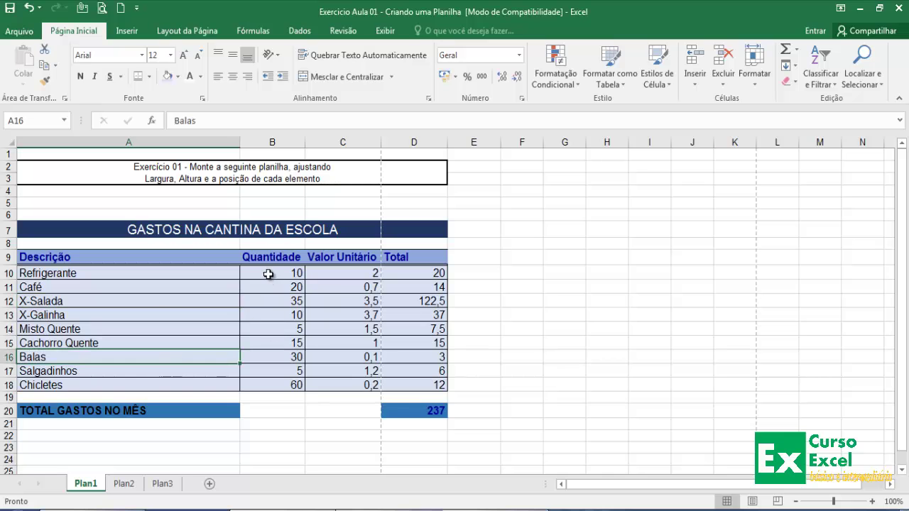
{"action": "left_click_drag", "start_coordinate": [268, 274], "coordinate": [269, 384]}
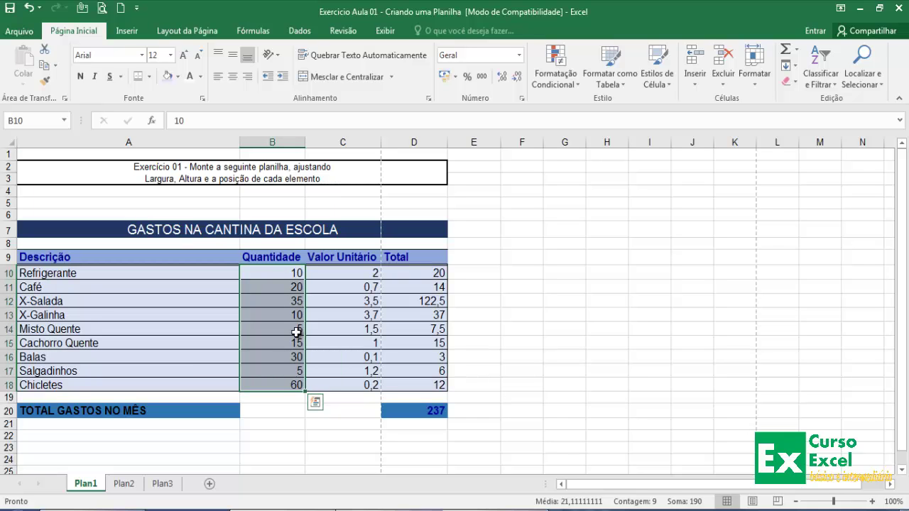
{"action": "left_click", "coordinate": [233, 58]}
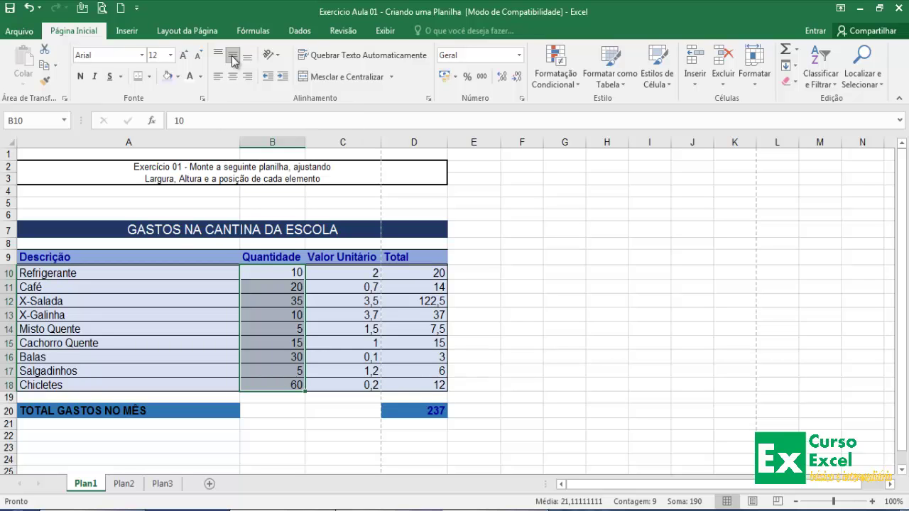
{"action": "left_click", "coordinate": [231, 78]}
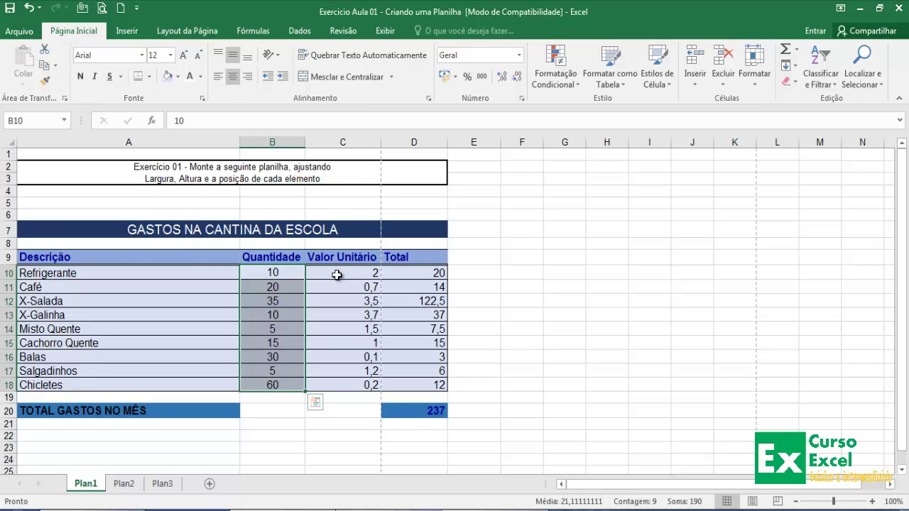
Compare right and center alignment on the Valor Unitário values in C10:C18 and keep them horizontally centered.
{"action": "left_click_drag", "start_coordinate": [337, 273], "coordinate": [337, 382]}
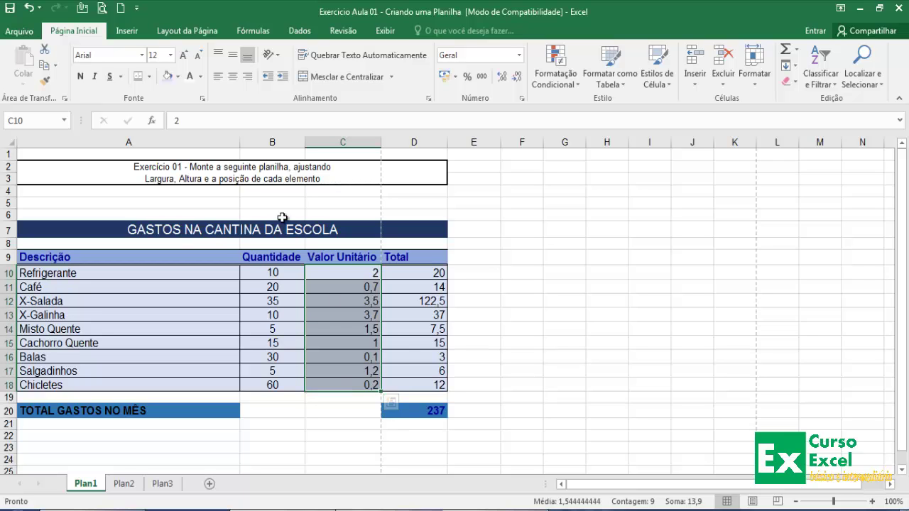
{"action": "left_click", "coordinate": [231, 78]}
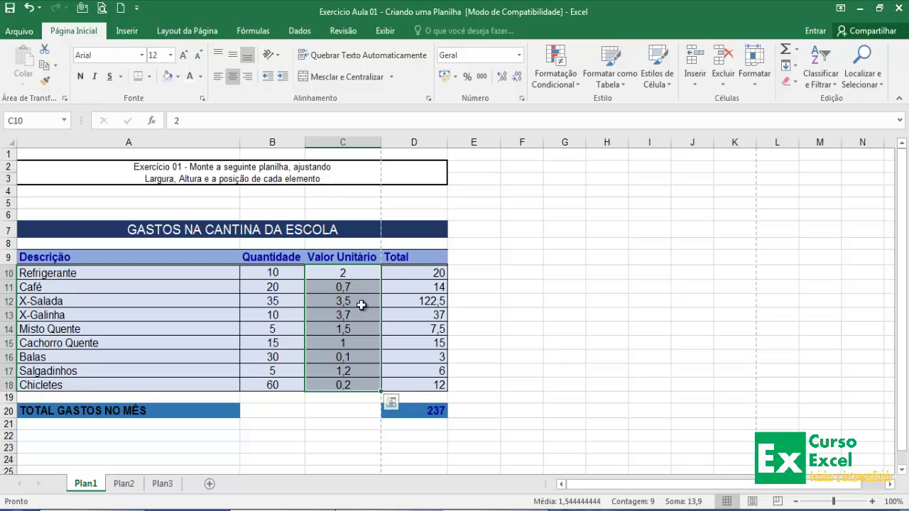
{"action": "left_click", "coordinate": [247, 80]}
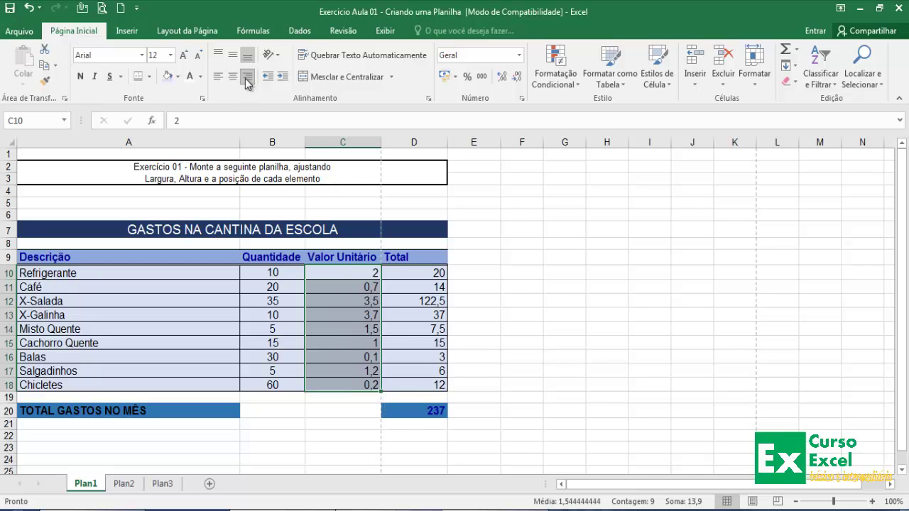
{"action": "left_click", "coordinate": [232, 76]}
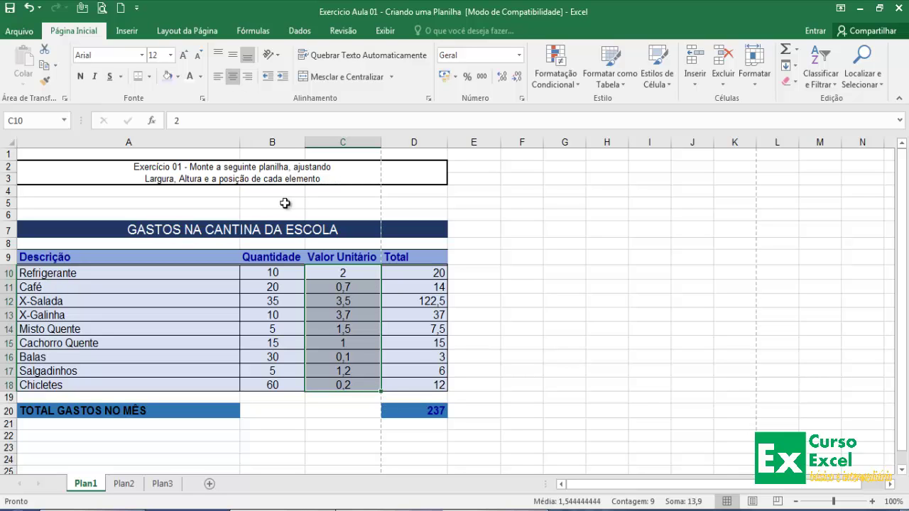
Center the item totals in D10:D18 and the monthly total in D20 horizontally.
{"action": "left_click", "coordinate": [421, 278]}
{"action": "left_click_drag", "start_coordinate": [421, 280], "coordinate": [431, 385]}
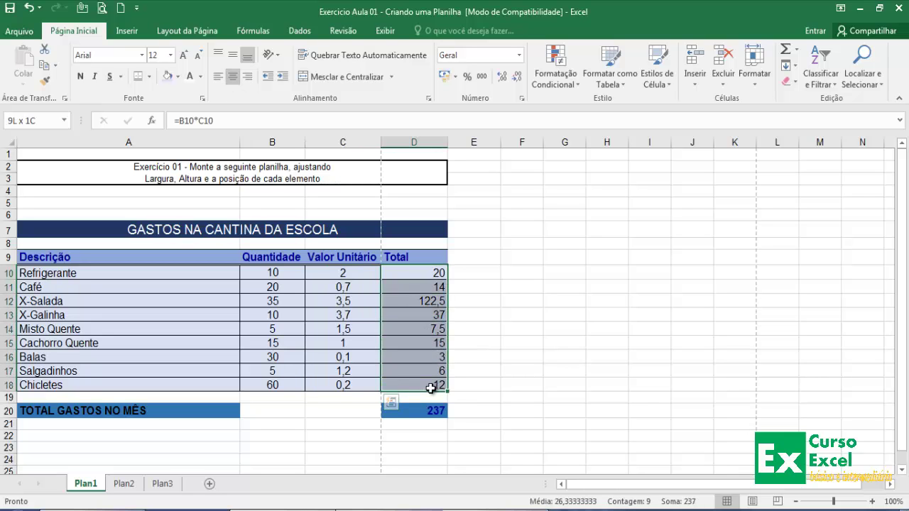
{"action": "left_click", "coordinate": [231, 80]}
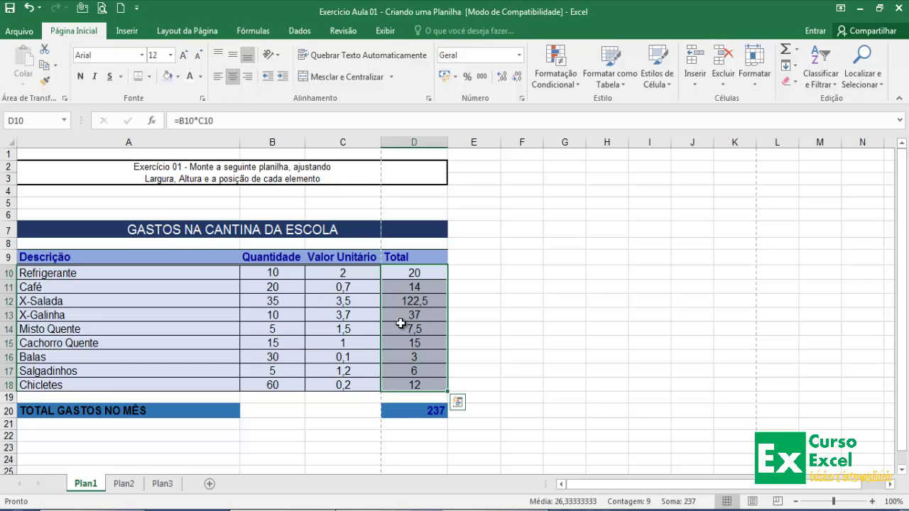
{"action": "left_click", "coordinate": [416, 412]}
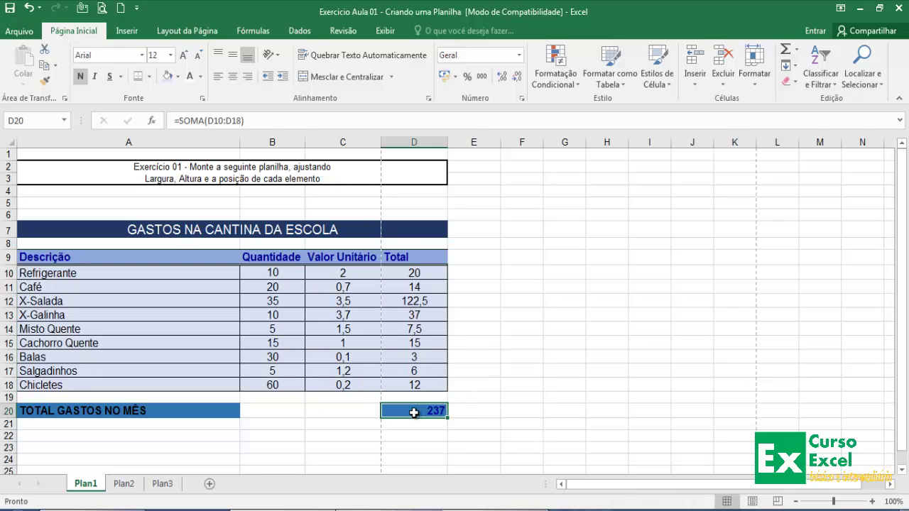
{"action": "left_click", "coordinate": [233, 76]}
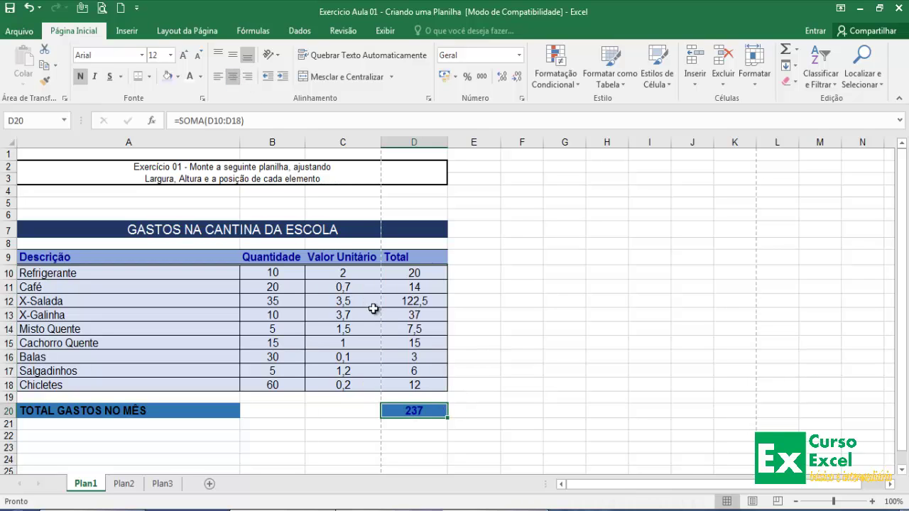
Center the column headings in A9:D9 horizontally.
{"action": "left_click", "coordinate": [412, 314]}
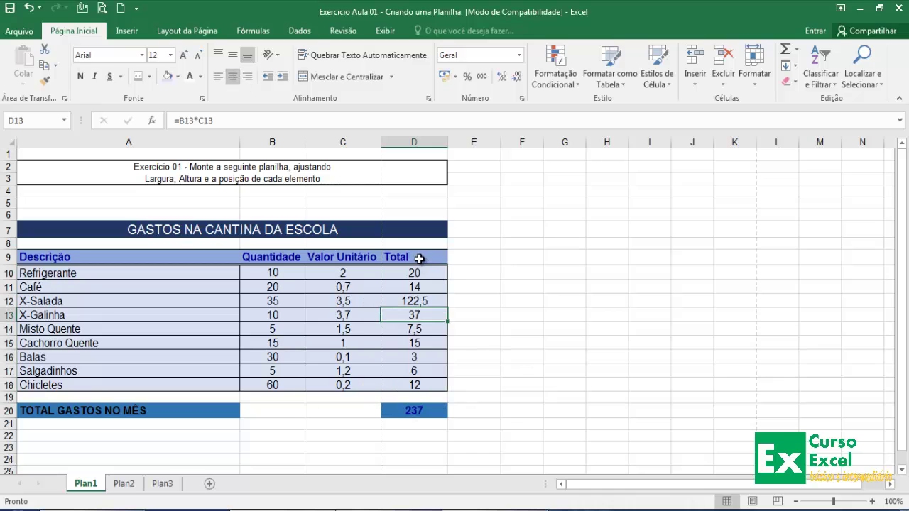
{"action": "left_click_drag", "start_coordinate": [424, 259], "coordinate": [151, 260]}
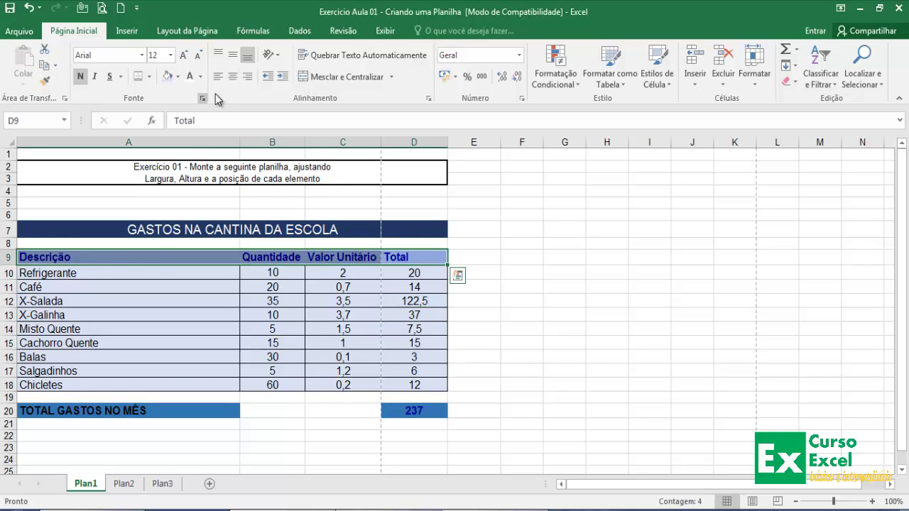
{"action": "left_click", "coordinate": [234, 78]}
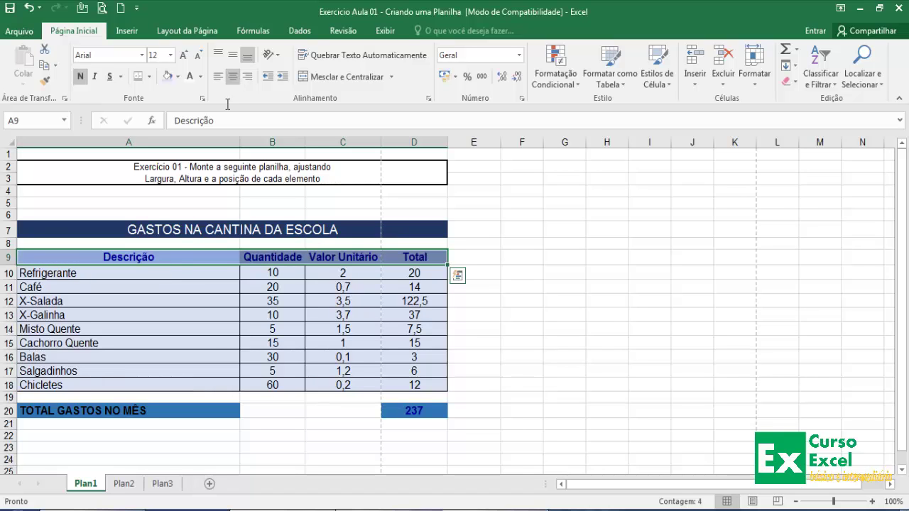
Widen the Quantidade column B until it is slightly wider than column C.
{"action": "left_click_drag", "start_coordinate": [305, 143], "coordinate": [324, 147]}
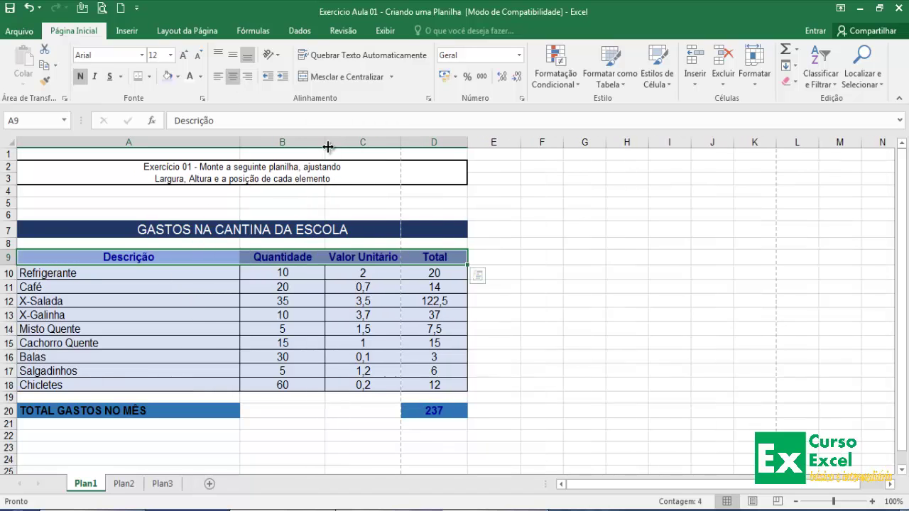
{"action": "left_click", "coordinate": [173, 305]}
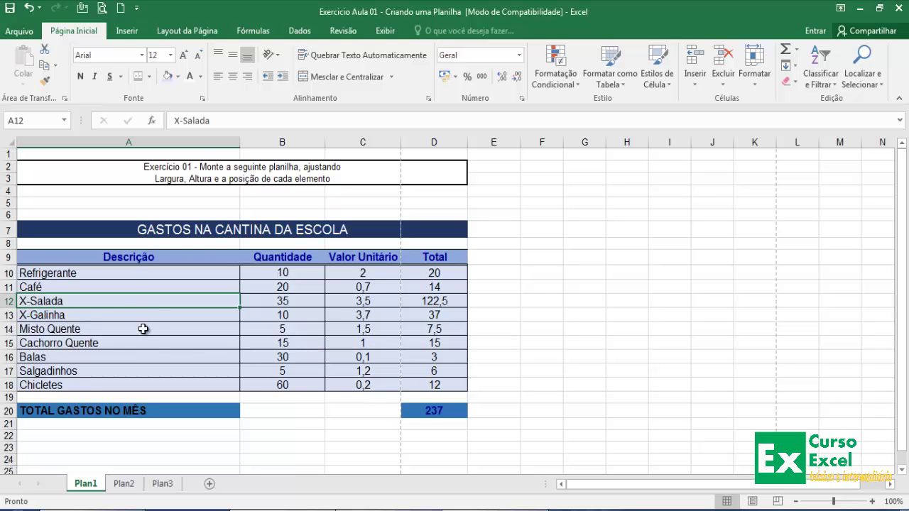
Fill the Refrigerante row A10:D10 with the theme blue one shade darker than the table's light blue.
{"action": "left_click", "coordinate": [121, 274]}
{"action": "left_click", "coordinate": [89, 257]}
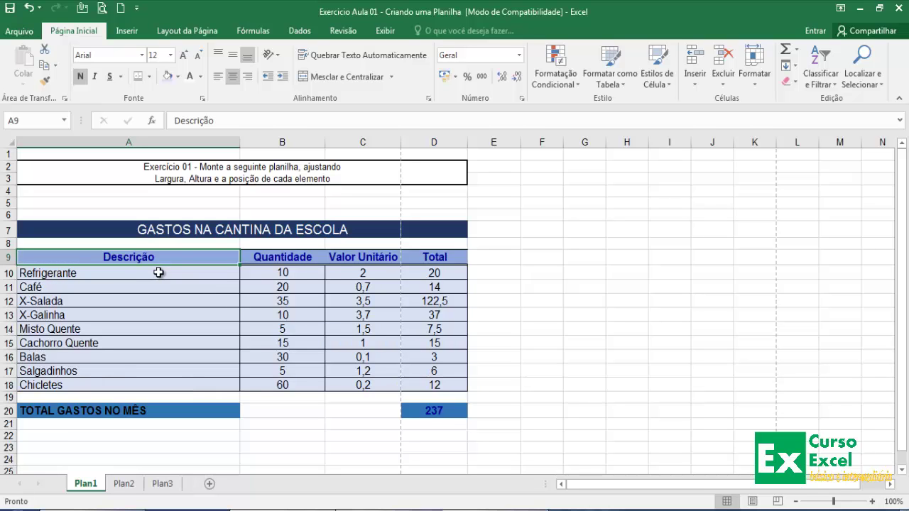
{"action": "left_click_drag", "start_coordinate": [135, 274], "coordinate": [426, 273]}
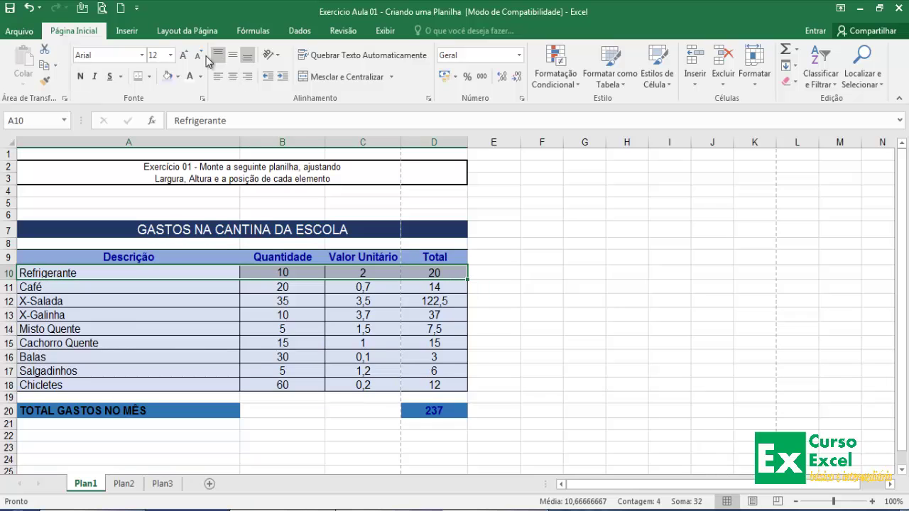
{"action": "left_click", "coordinate": [177, 76]}
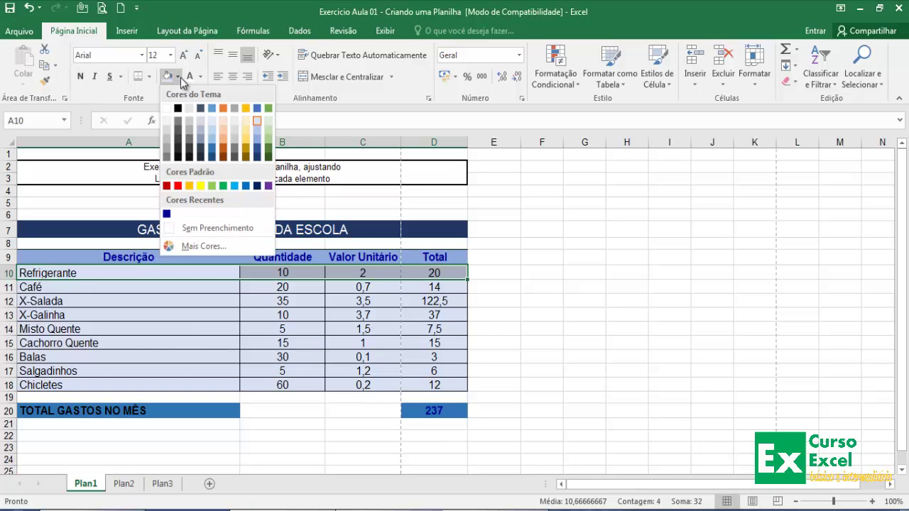
{"action": "left_click", "coordinate": [257, 129]}
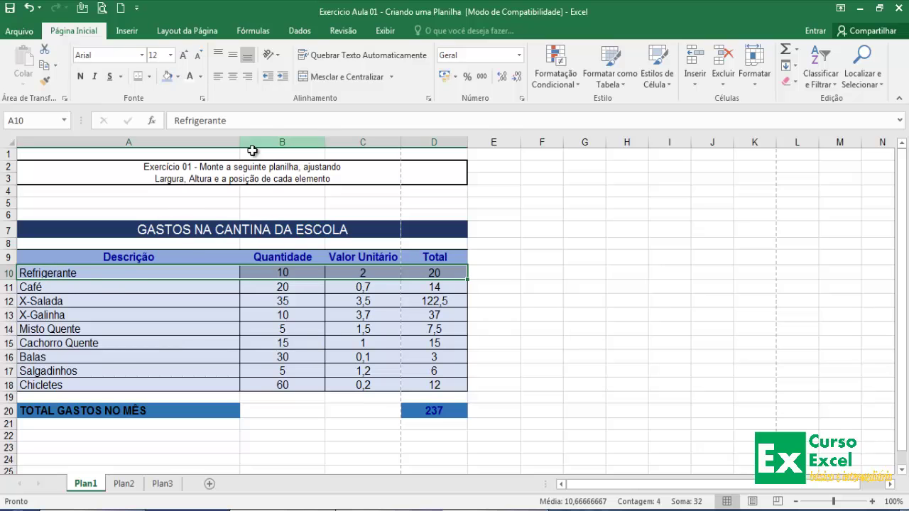
Apply the same darker blue fill to alternate rows A12:D12, A14:D14, A16:D16 and A18:D18 for a banded table.
{"action": "left_click", "coordinate": [122, 286]}
{"action": "left_click_drag", "start_coordinate": [123, 304], "coordinate": [426, 301]}
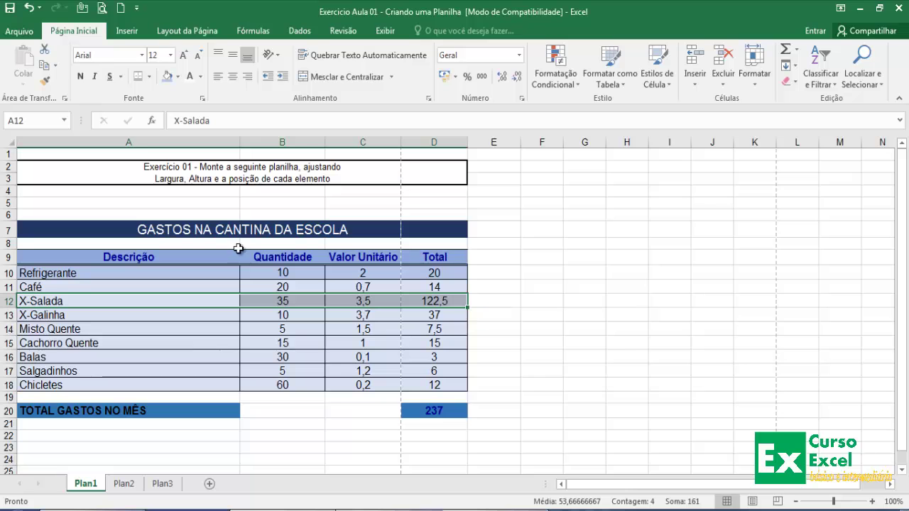
{"action": "left_click", "coordinate": [168, 76]}
{"action": "left_click_drag", "start_coordinate": [138, 327], "coordinate": [423, 327]}
{"action": "left_click", "coordinate": [168, 76]}
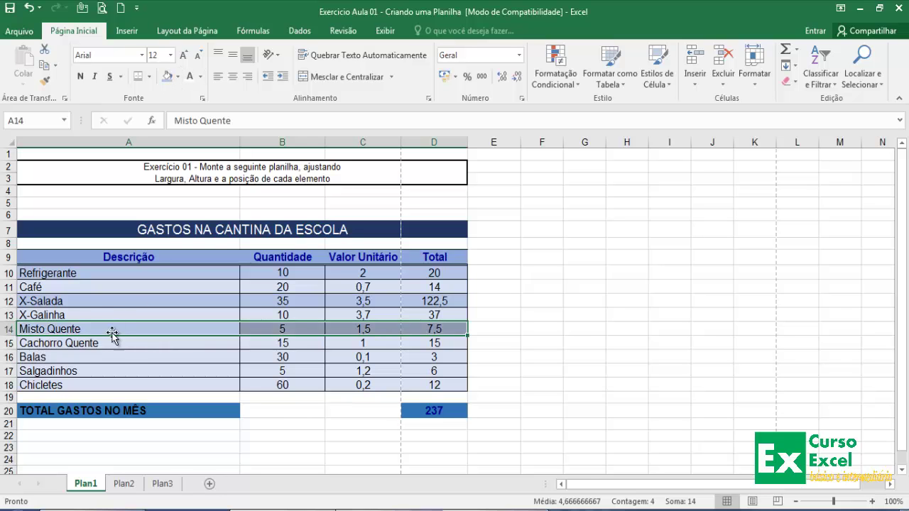
{"action": "left_click_drag", "start_coordinate": [135, 357], "coordinate": [436, 353]}
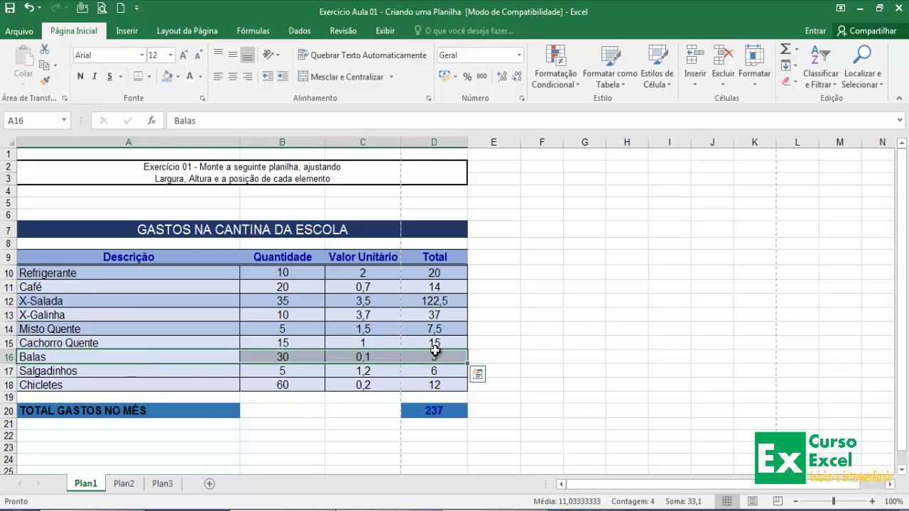
{"action": "left_click", "coordinate": [168, 76]}
{"action": "left_click_drag", "start_coordinate": [151, 384], "coordinate": [428, 380]}
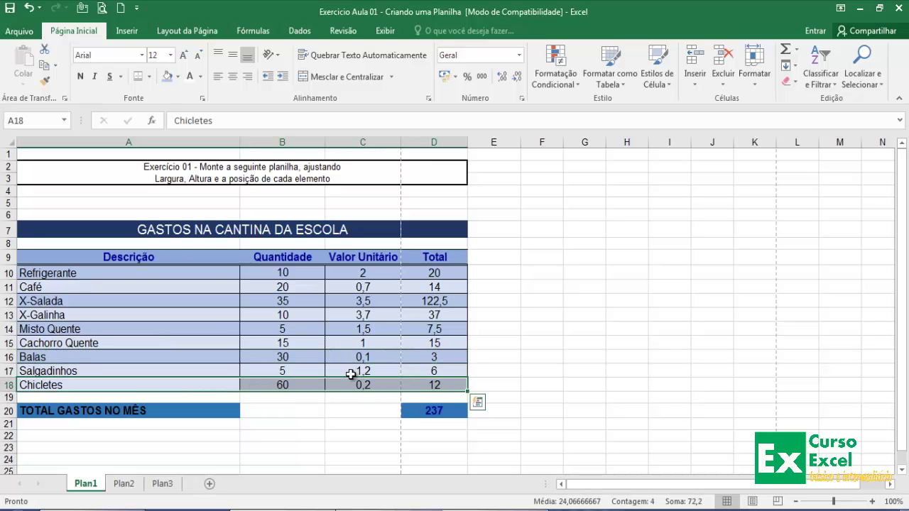
{"action": "left_click", "coordinate": [167, 76]}
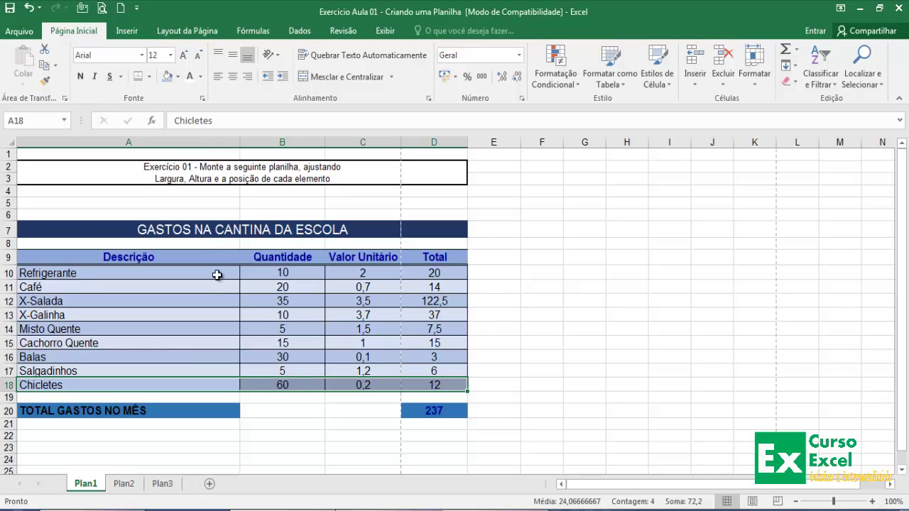
{"action": "left_click", "coordinate": [105, 211]}
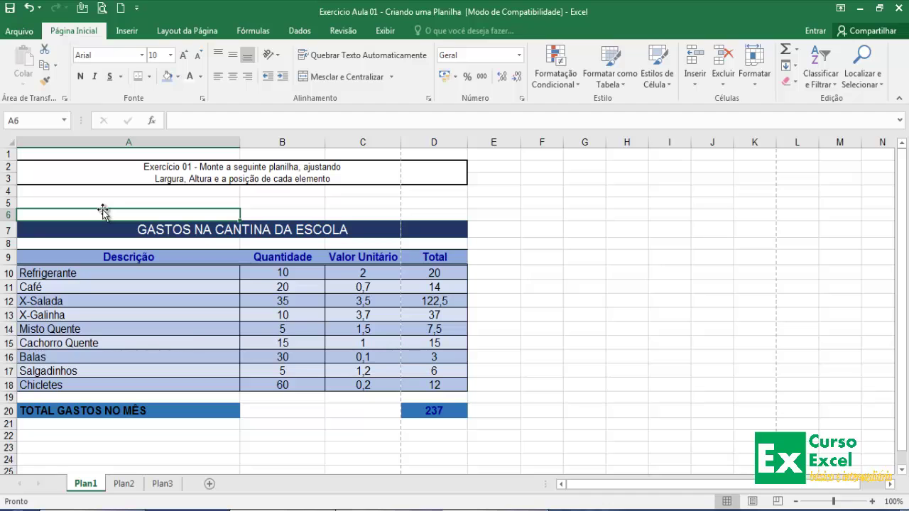